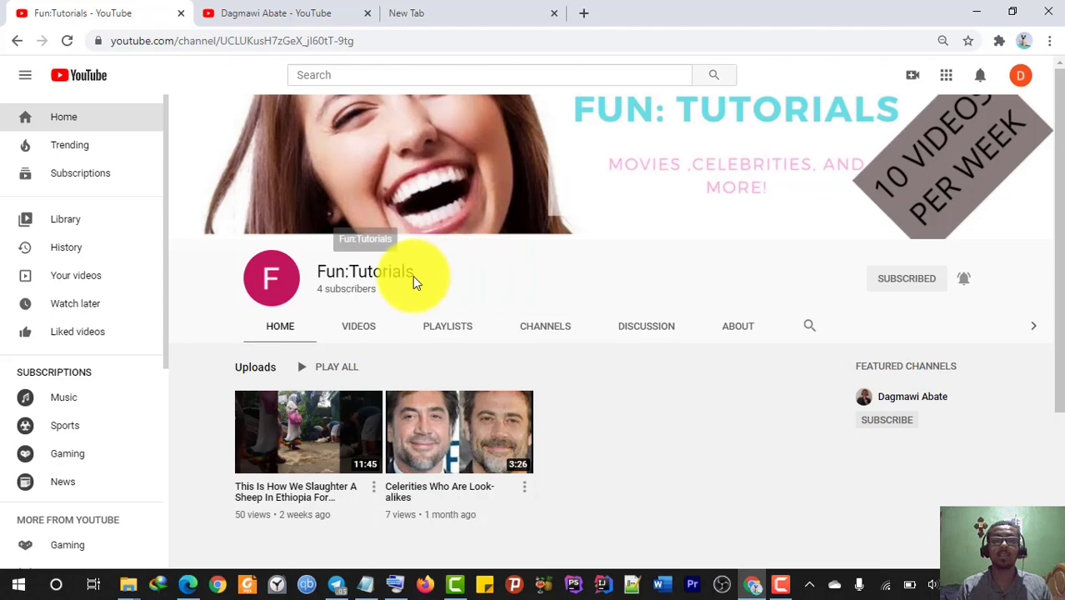
- From the account menu, open your own YouTube channel and its Customize Channel layout
{"action": "left_click_drag", "start_coordinate": [413, 275], "coordinate": [324, 279]}
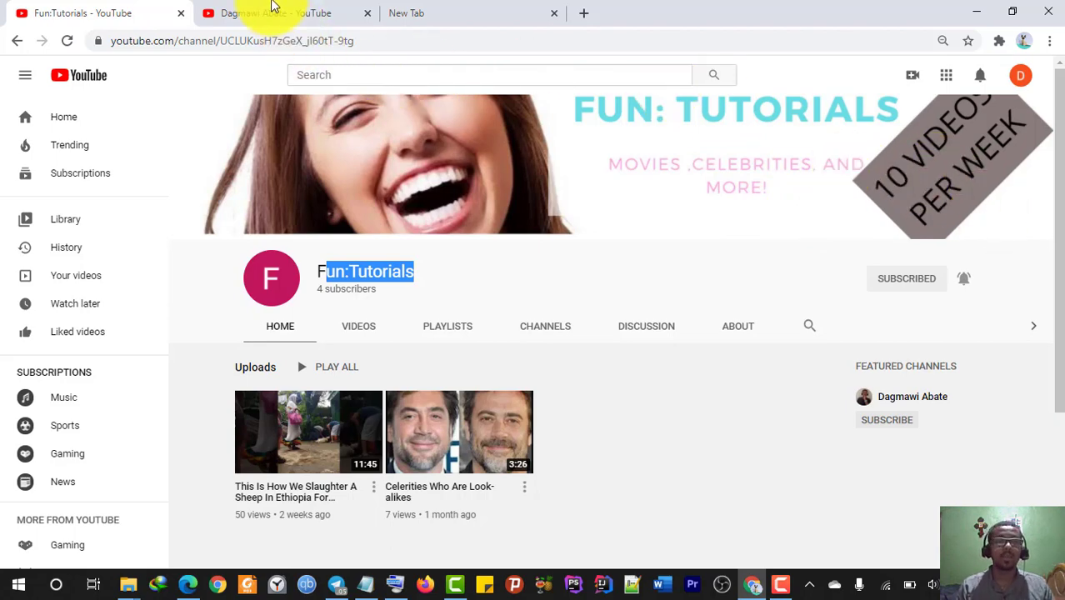
{"action": "left_click", "coordinate": [272, 10]}
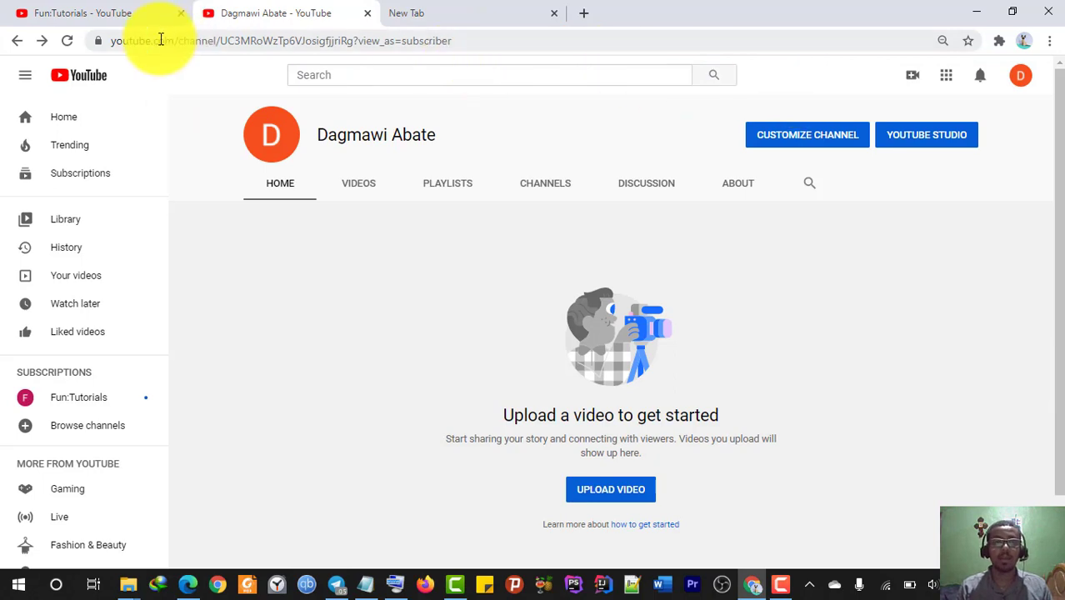
{"action": "left_click", "coordinate": [14, 39]}
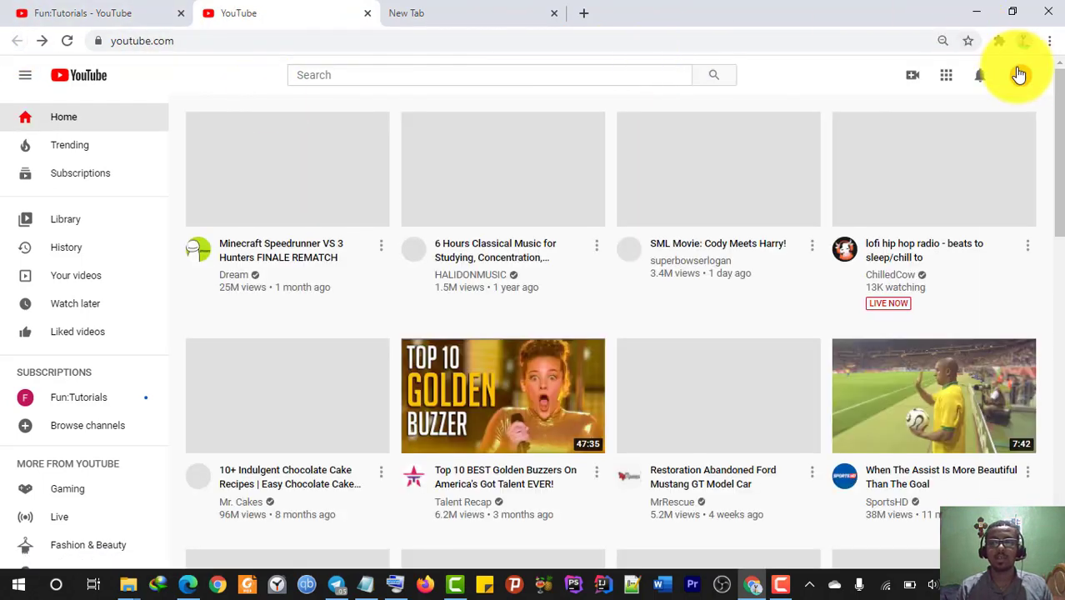
{"action": "left_click", "coordinate": [1018, 75]}
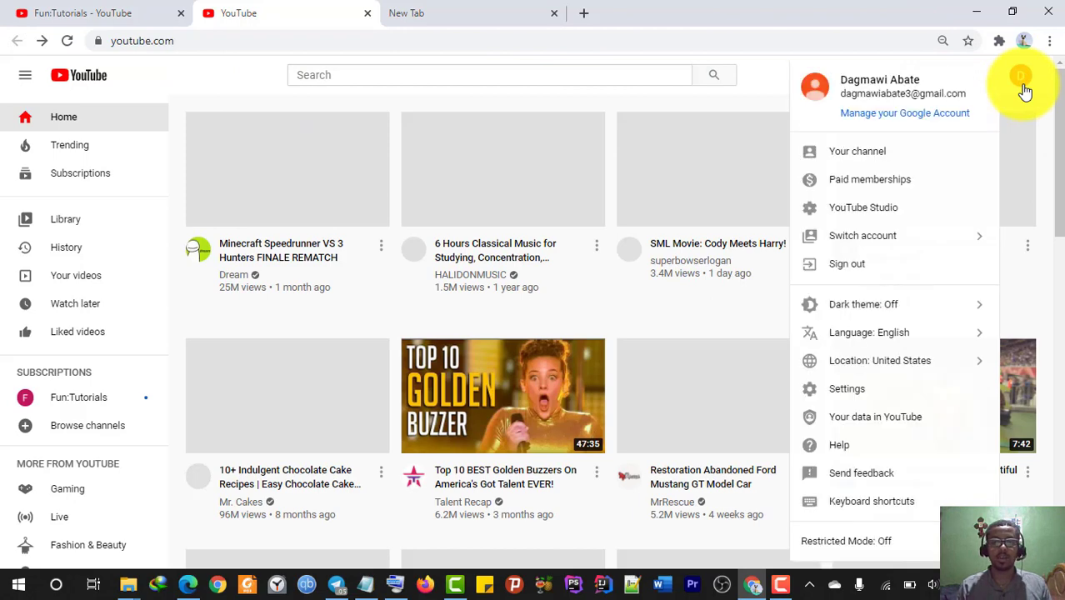
{"action": "left_click", "coordinate": [871, 150]}
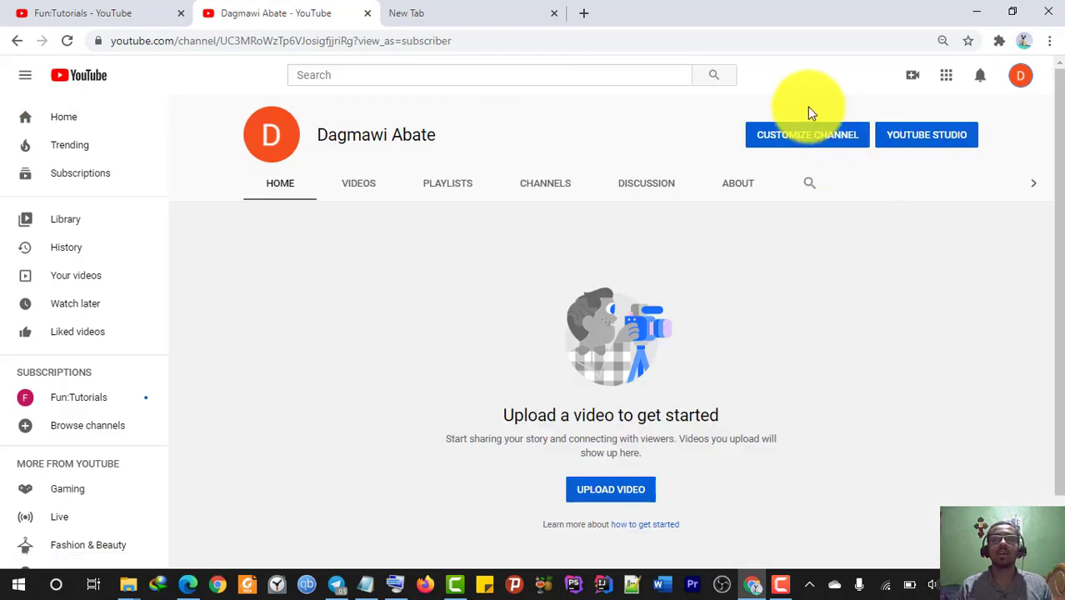
{"action": "left_click", "coordinate": [808, 137]}
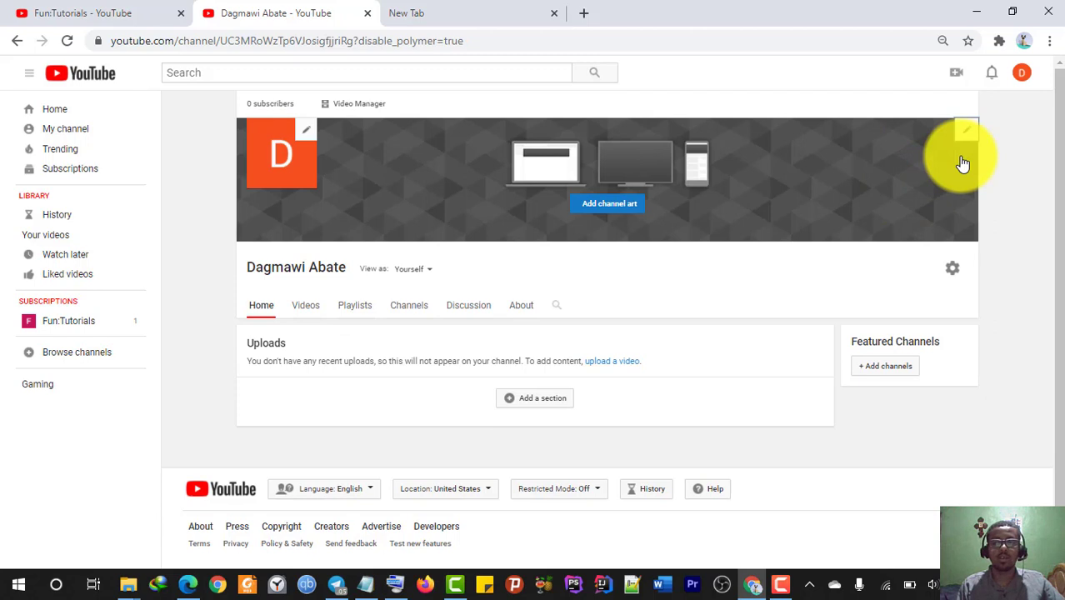
- Open Edit channel art, start selecting a photo from the computer, then go to the new tab
{"action": "left_click", "coordinate": [964, 134]}
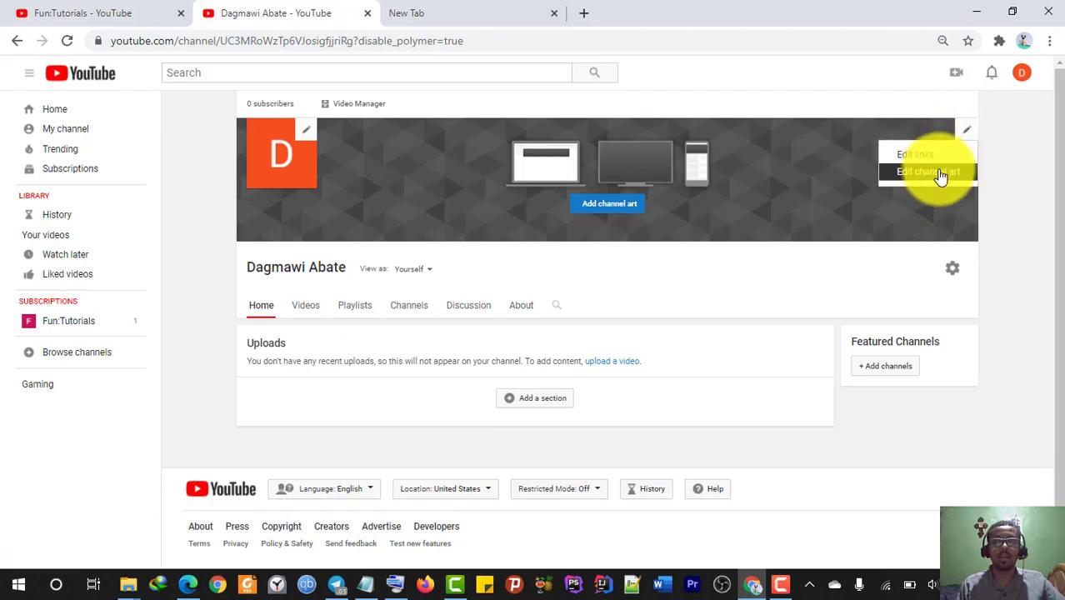
{"action": "left_click", "coordinate": [939, 173]}
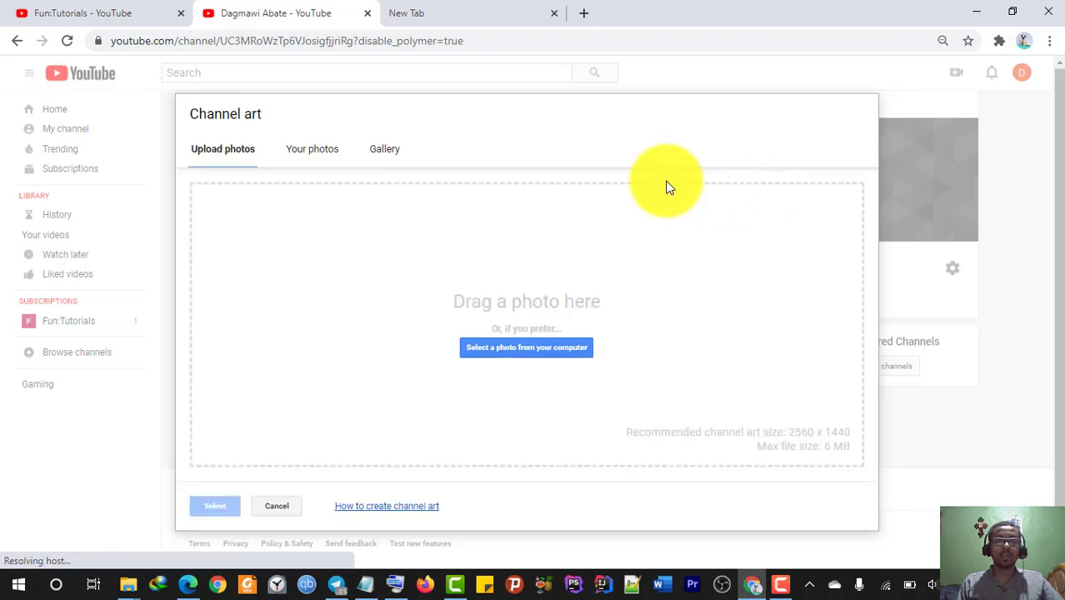
{"action": "left_click", "coordinate": [542, 350]}
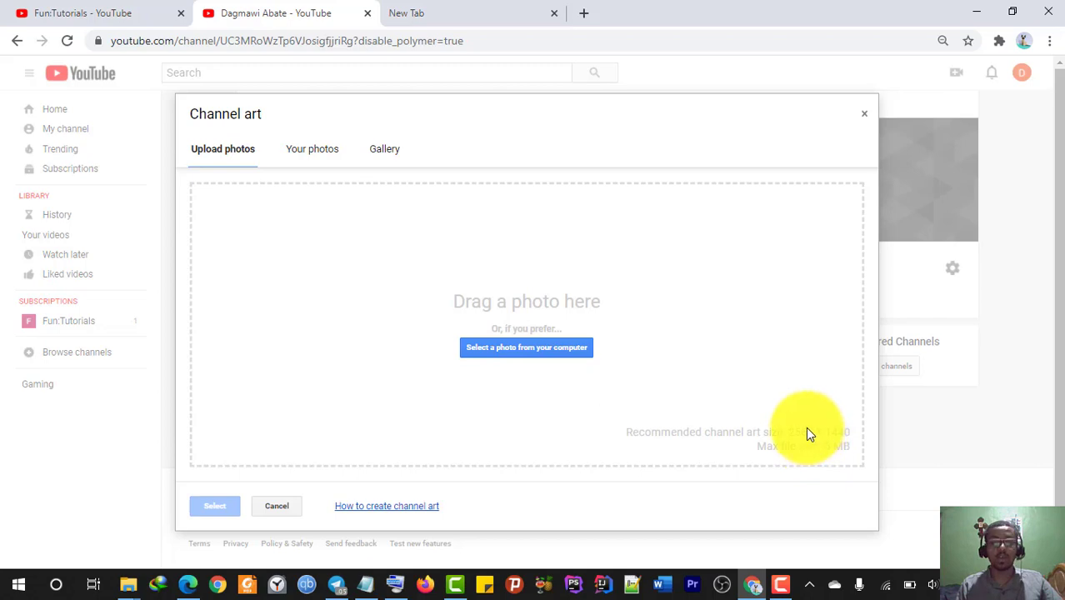
{"action": "left_click", "coordinate": [445, 17]}
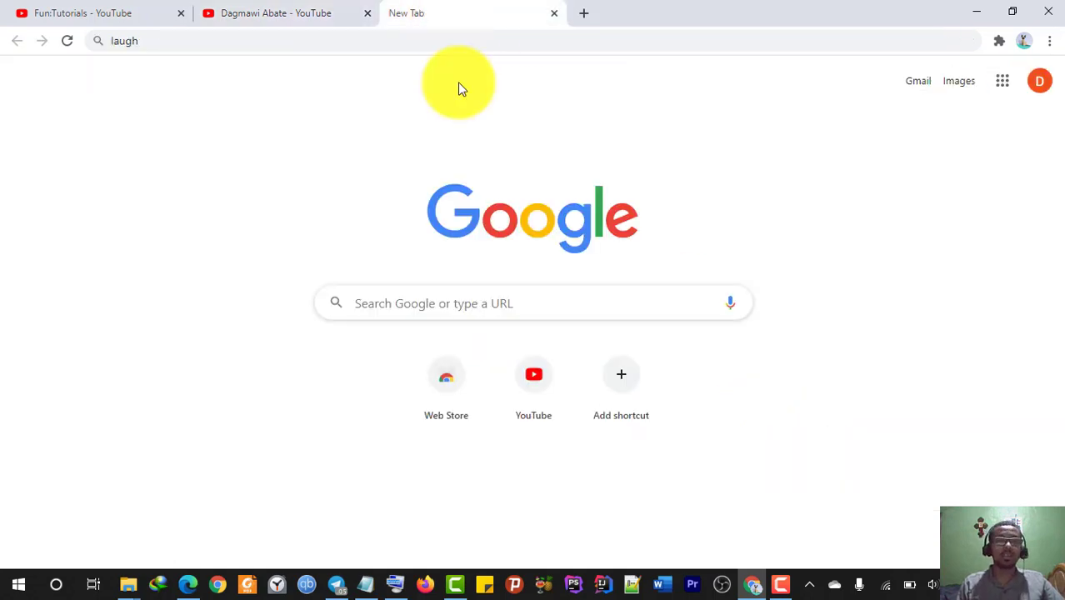
- Search Google for 'Canva' from the address bar
{"action": "left_click", "coordinate": [151, 39]}
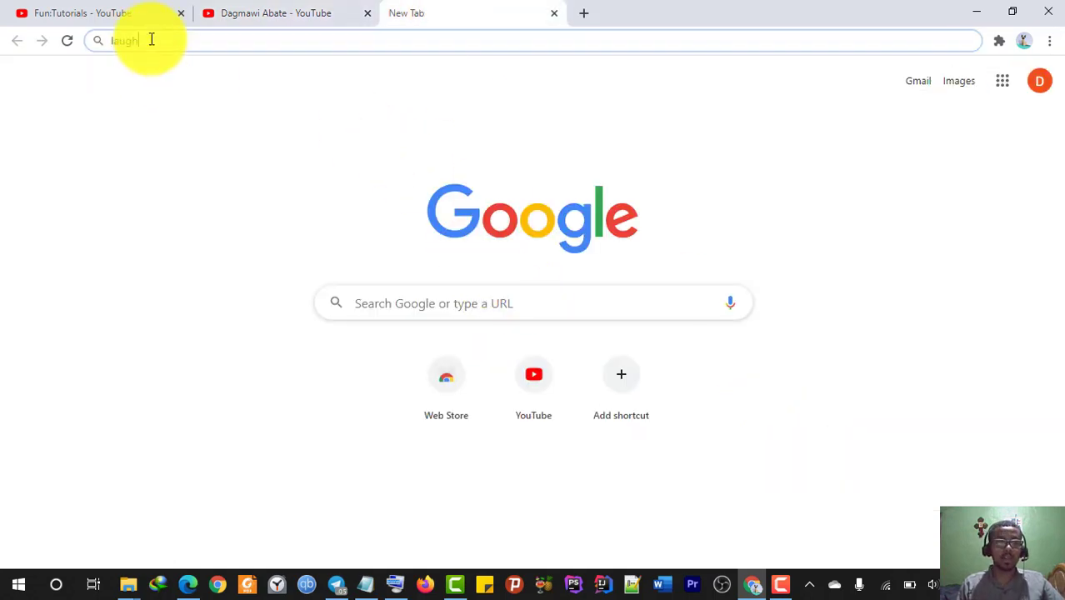
{"action": "type", "text": "Canva"}
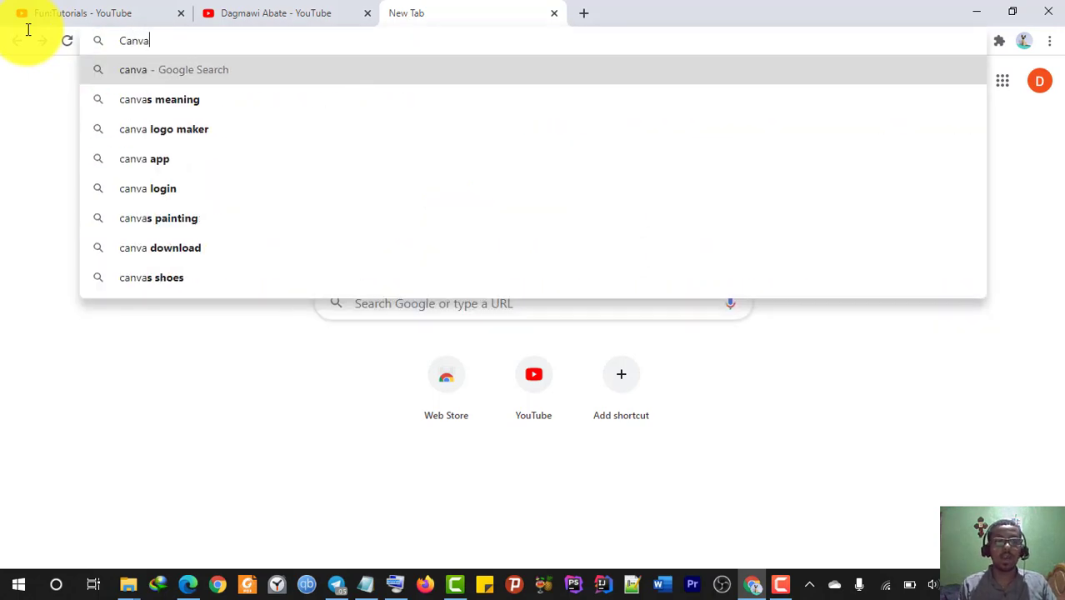
{"action": "key", "text": "Return"}
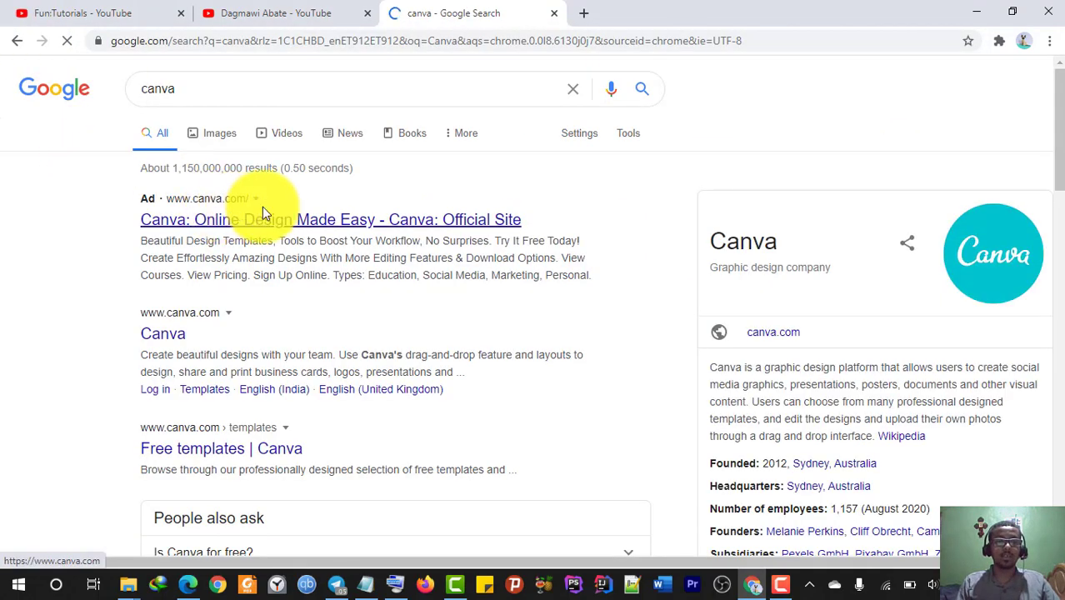
- Open the Canva search result in a new tab and close the unwanted ad tab
{"action": "right_click", "coordinate": [292, 215]}
{"action": "left_click", "coordinate": [367, 222]}
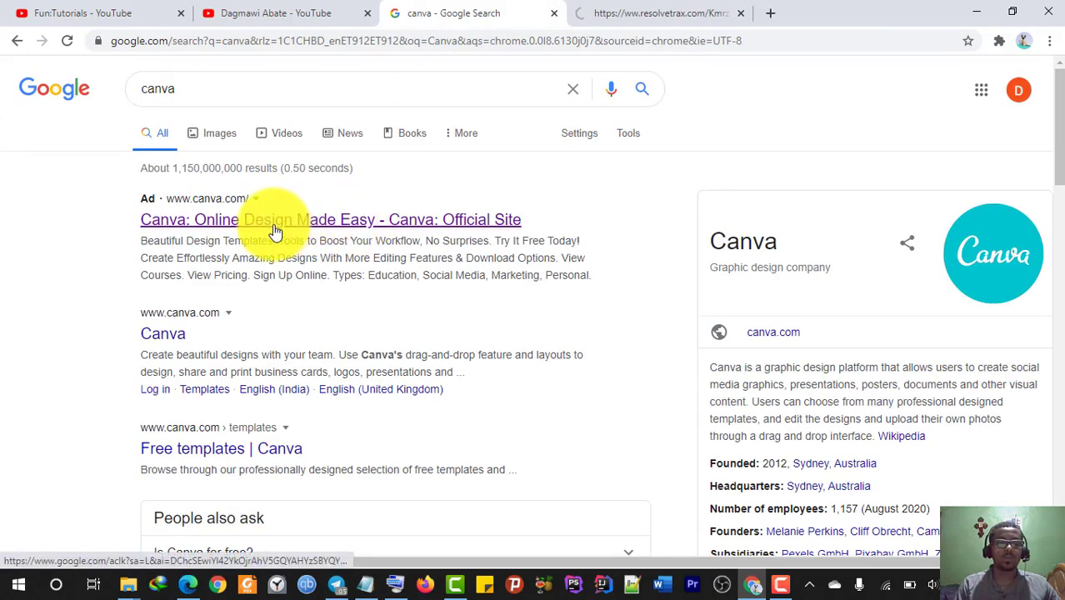
{"action": "right_click", "coordinate": [172, 341]}
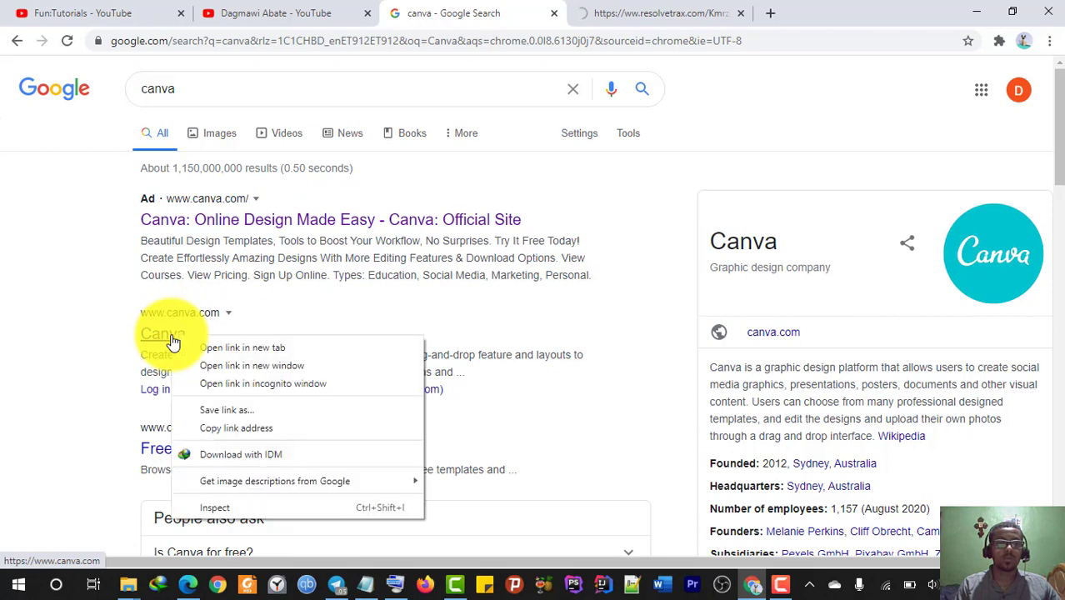
{"action": "left_click", "coordinate": [198, 335]}
{"action": "right_click", "coordinate": [173, 335]}
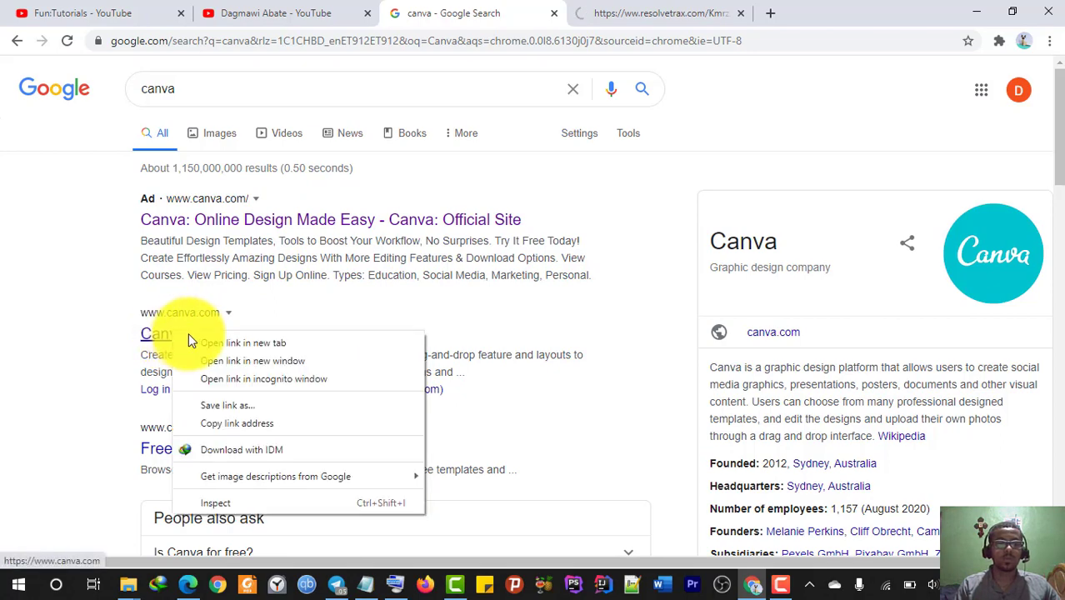
{"action": "left_click", "coordinate": [196, 337]}
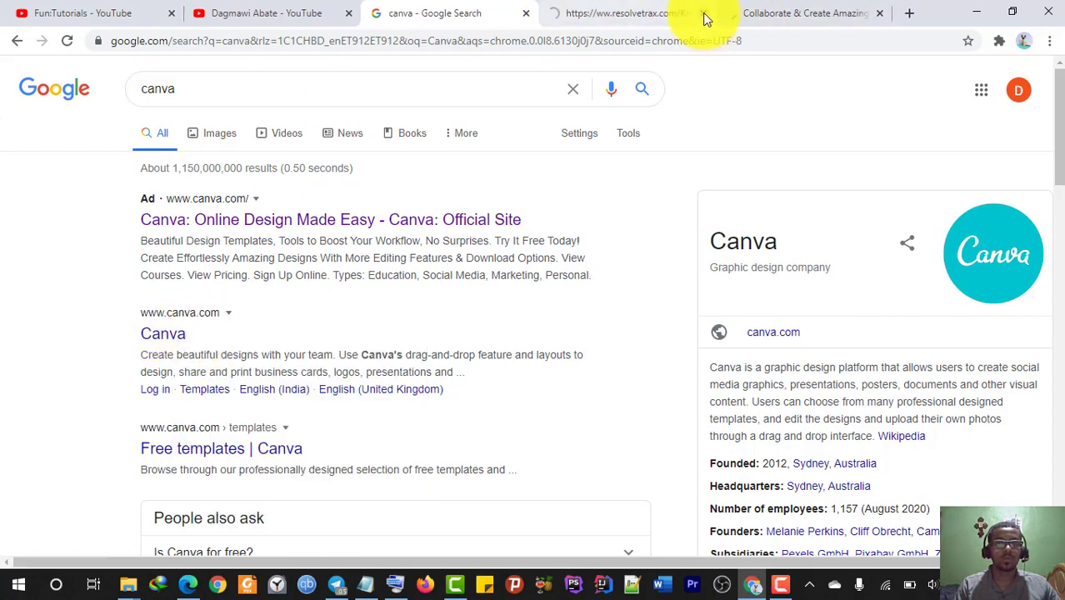
{"action": "left_click", "coordinate": [703, 14]}
- Log in to Canva with the account credentials, dismiss the save-password prompt, and list design types
{"action": "left_click", "coordinate": [596, 12]}
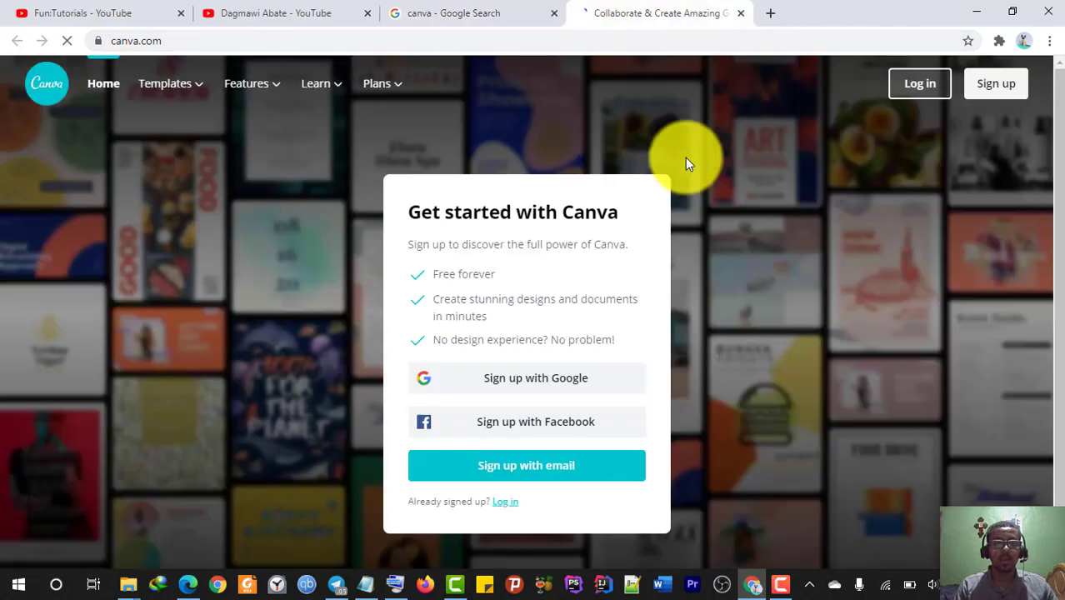
{"action": "left_click", "coordinate": [505, 503]}
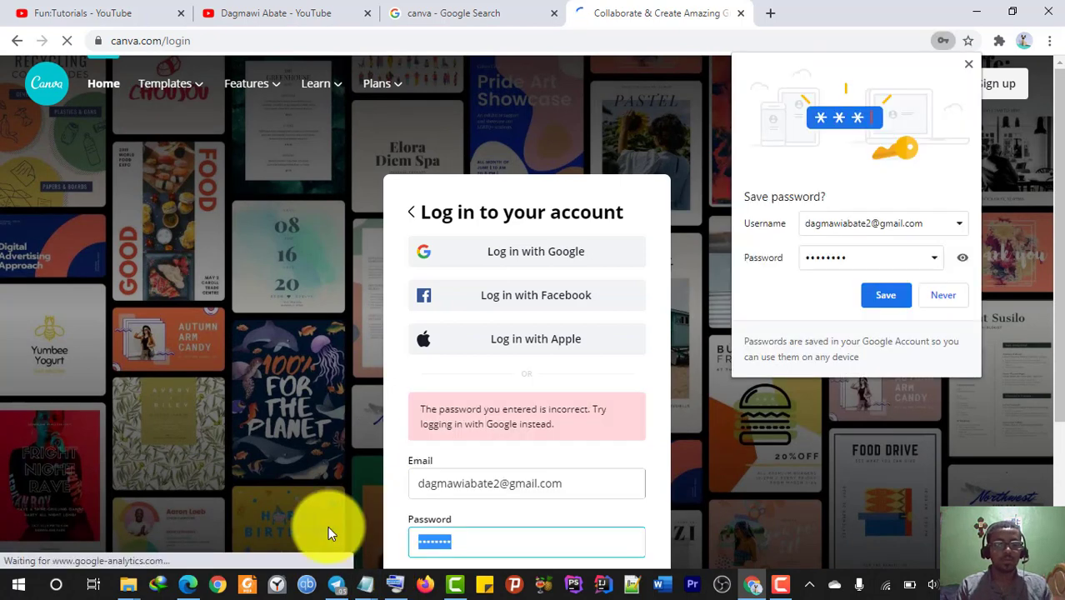
{"action": "type", "text": "abcdefgh"}
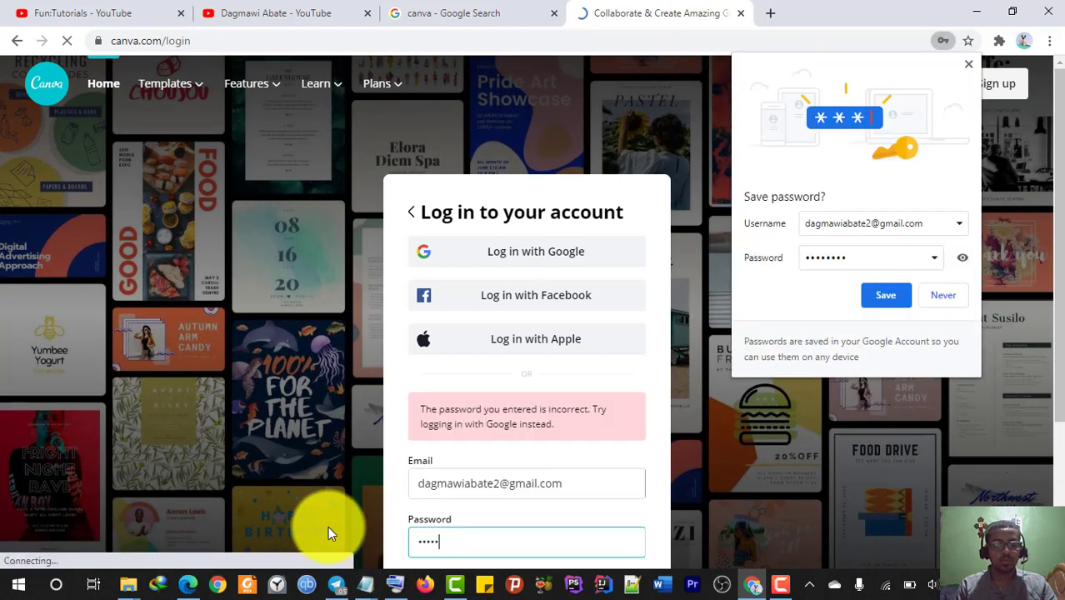
{"action": "scroll", "coordinate": [527, 428], "scroll_direction": "down", "scroll_amount": 3}
{"action": "left_click", "coordinate": [527, 406]}
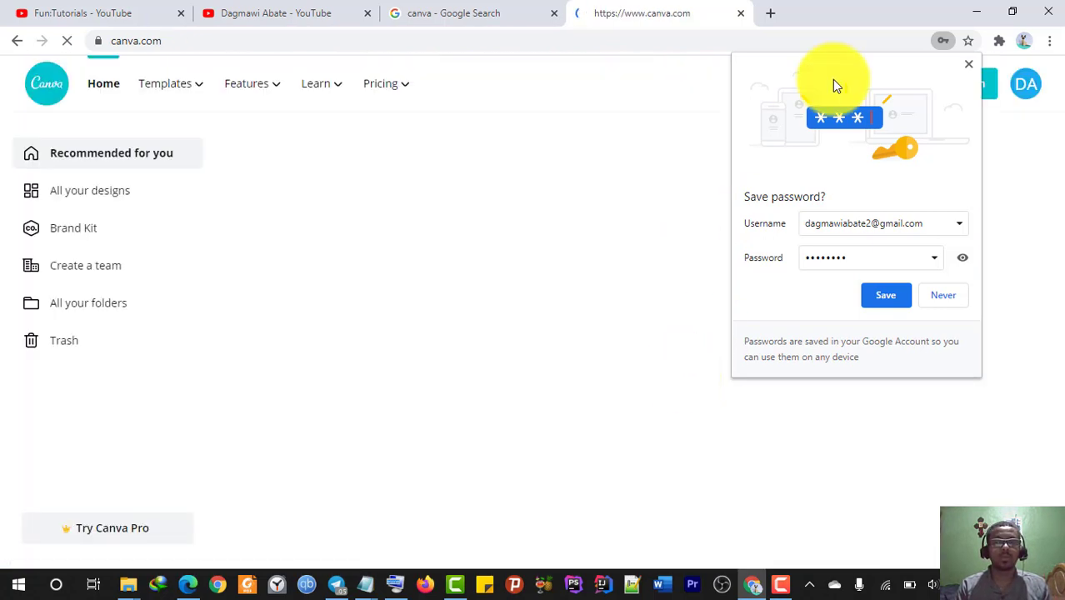
{"action": "left_click", "coordinate": [967, 65]}
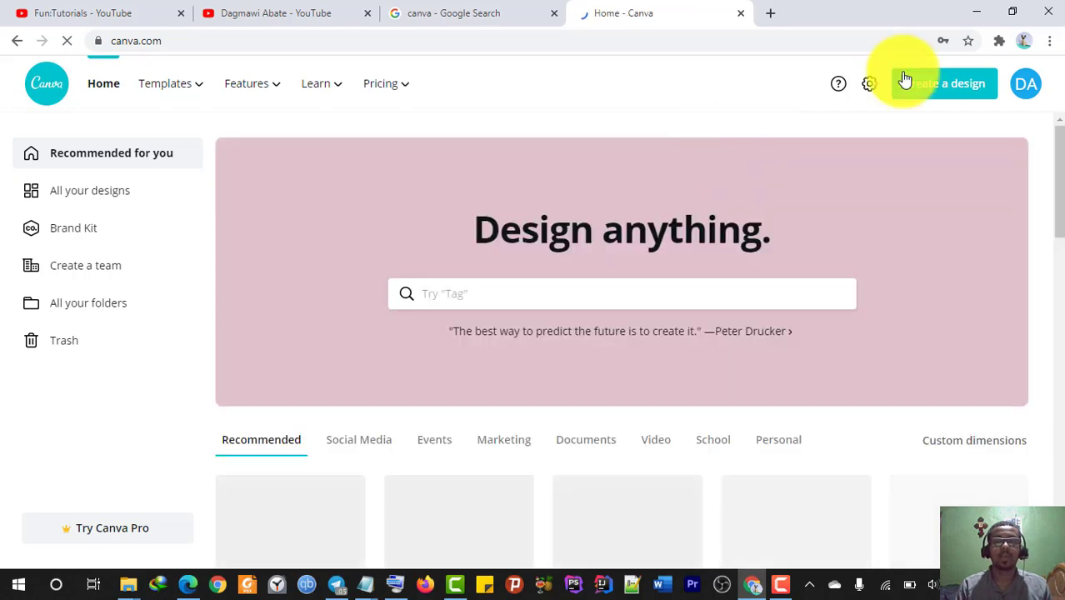
{"action": "left_click", "coordinate": [933, 97]}
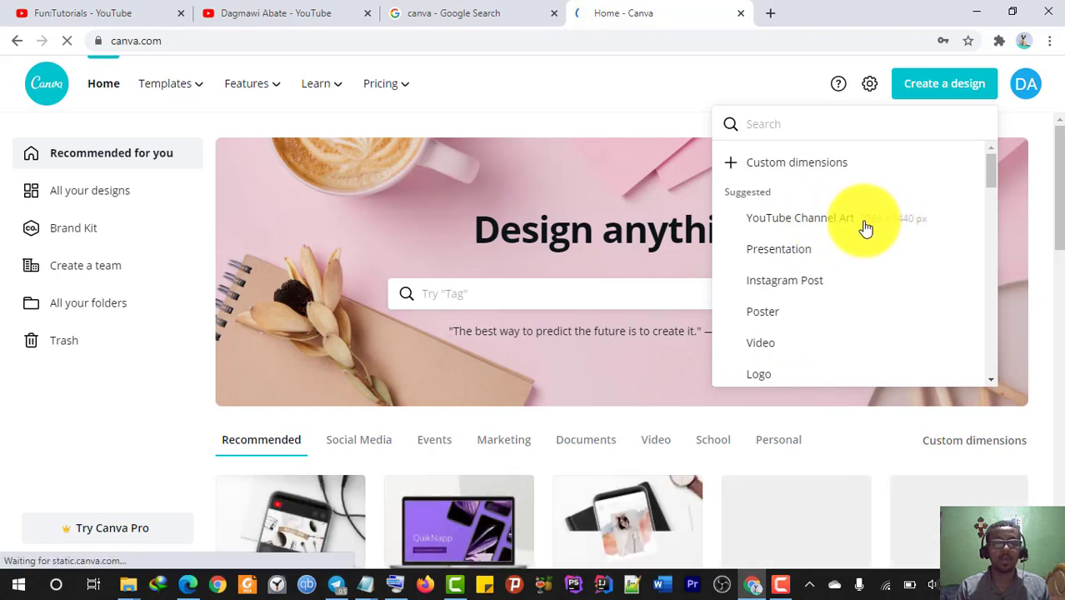
- Choose YouTube Channel Art from the Create a design list
{"action": "left_click", "coordinate": [858, 226]}
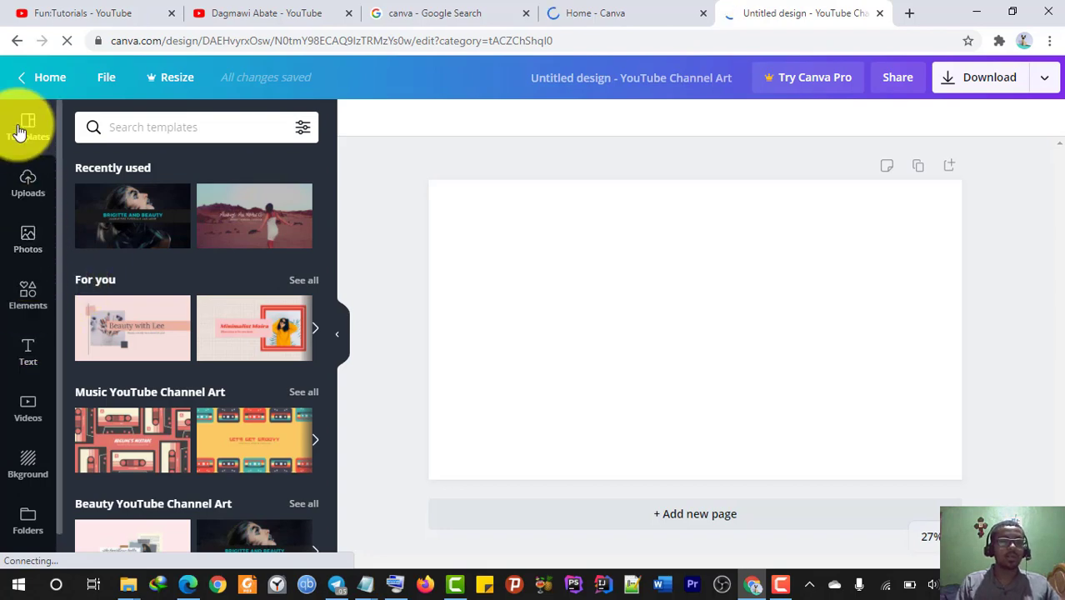
- Browse the suggested YouTube Channel Art templates
{"action": "scroll", "coordinate": [219, 296], "scroll_direction": "down", "scroll_amount": 5}
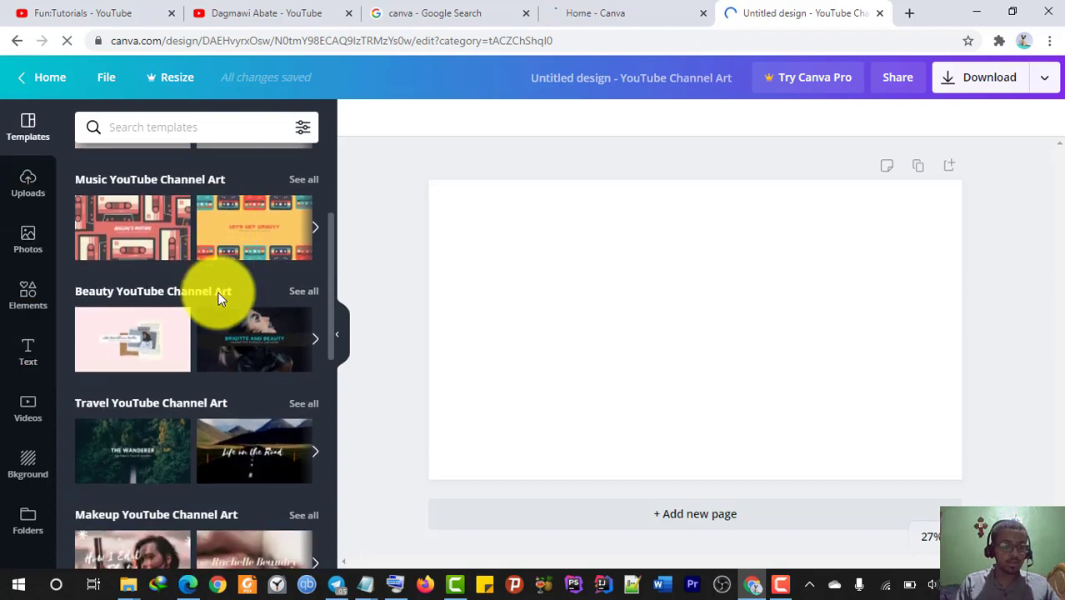
{"action": "scroll", "coordinate": [219, 299], "scroll_direction": "down", "scroll_amount": 4}
{"action": "scroll", "coordinate": [218, 298], "scroll_direction": "up", "scroll_amount": 9}
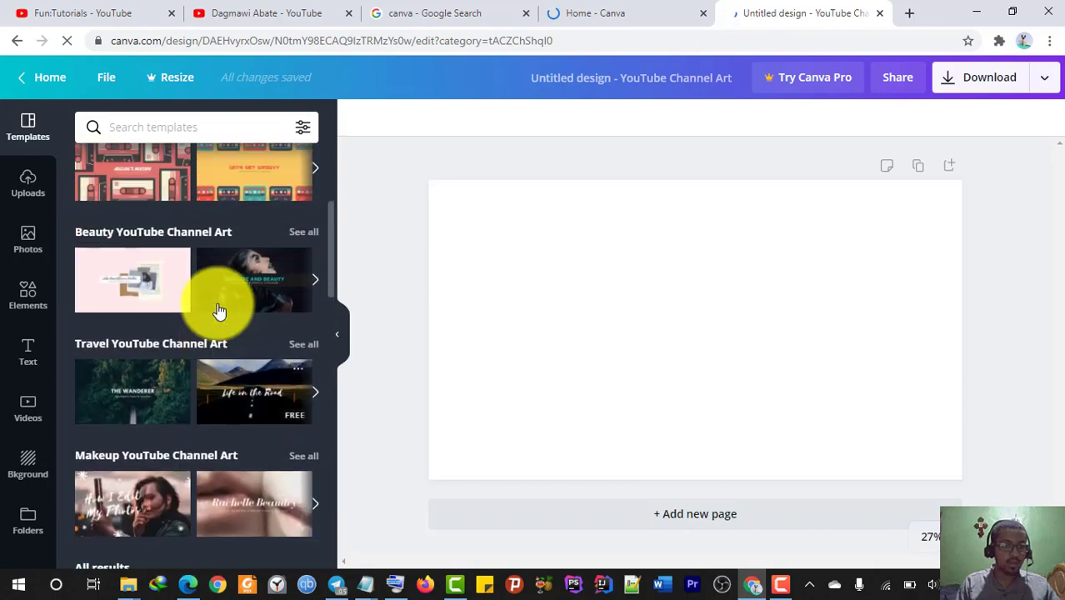
{"action": "scroll", "coordinate": [221, 321], "scroll_direction": "down", "scroll_amount": 4}
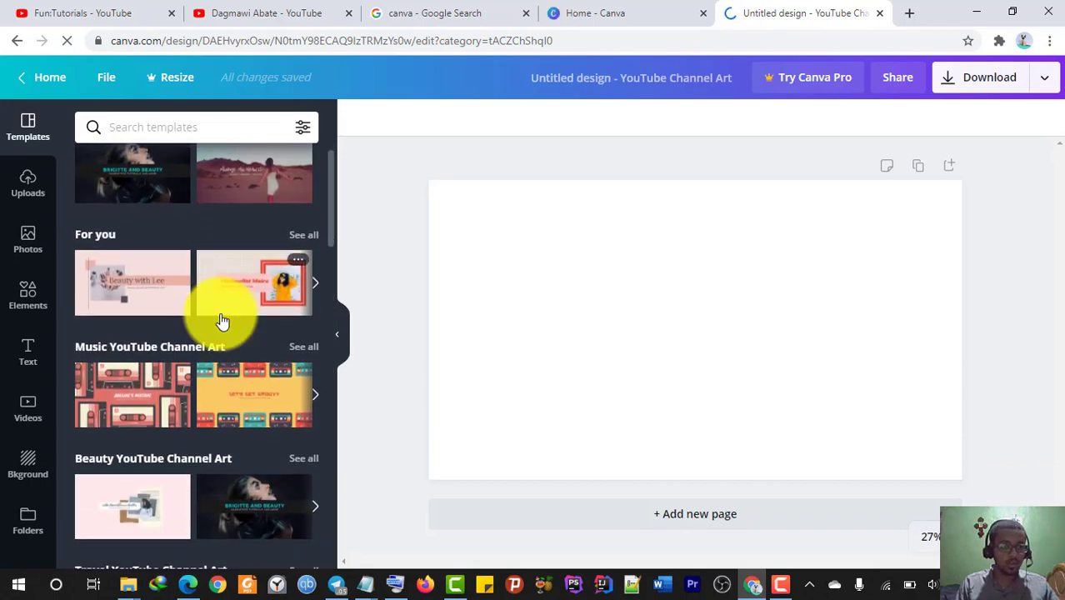
{"action": "scroll", "coordinate": [222, 320], "scroll_direction": "down", "scroll_amount": 2}
{"action": "scroll", "coordinate": [223, 321], "scroll_direction": "down", "scroll_amount": 3}
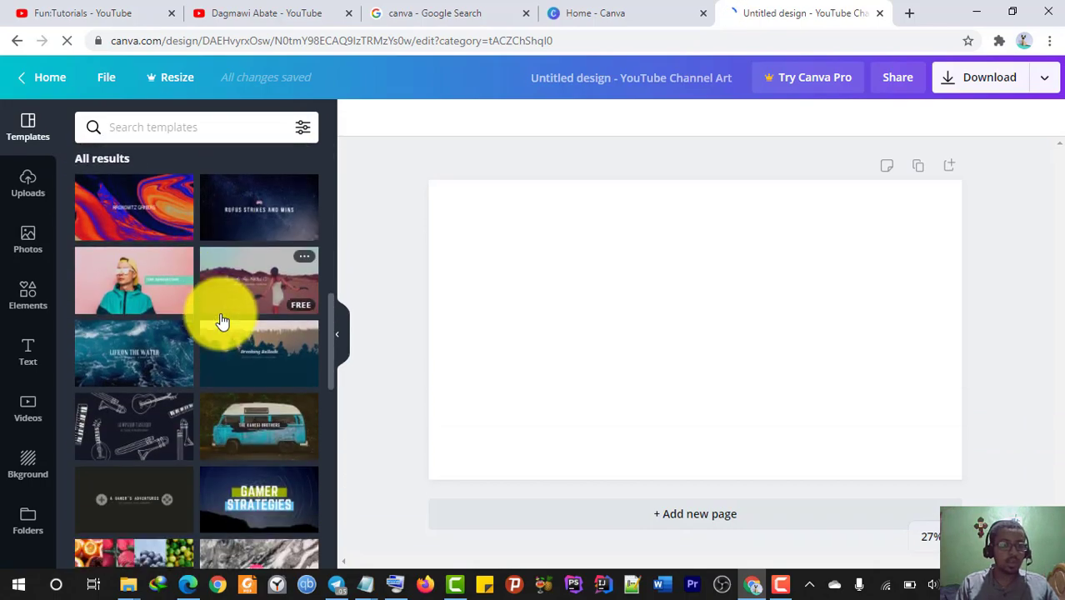
{"action": "scroll", "coordinate": [222, 320], "scroll_direction": "up", "scroll_amount": 8}
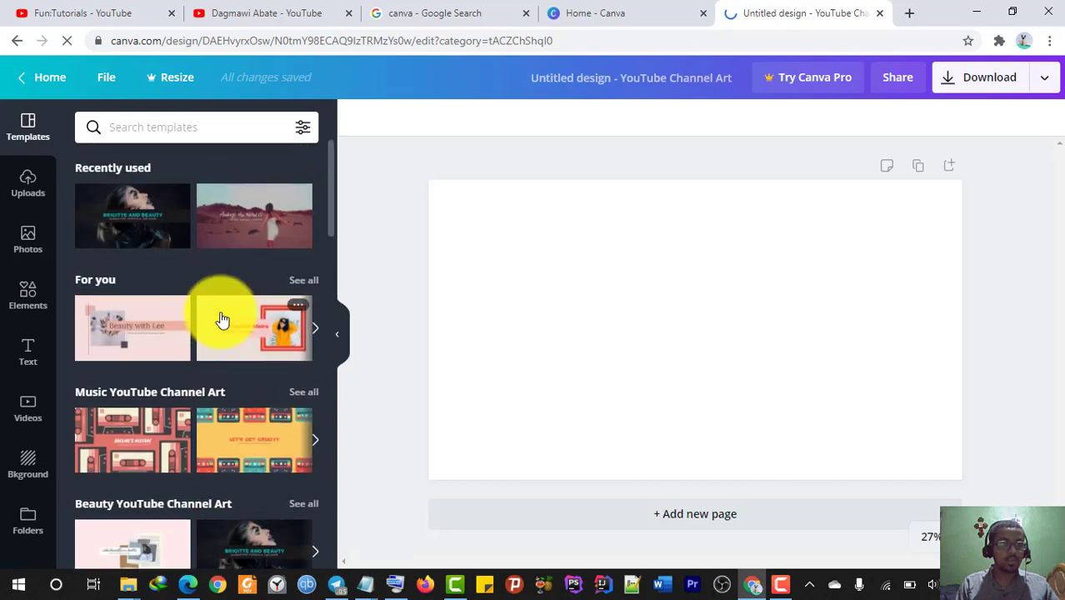
- Search the templates for 'Laugh' and browse the suggested templates shown instead
{"action": "left_click", "coordinate": [138, 125]}
{"action": "type", "text": "La"}
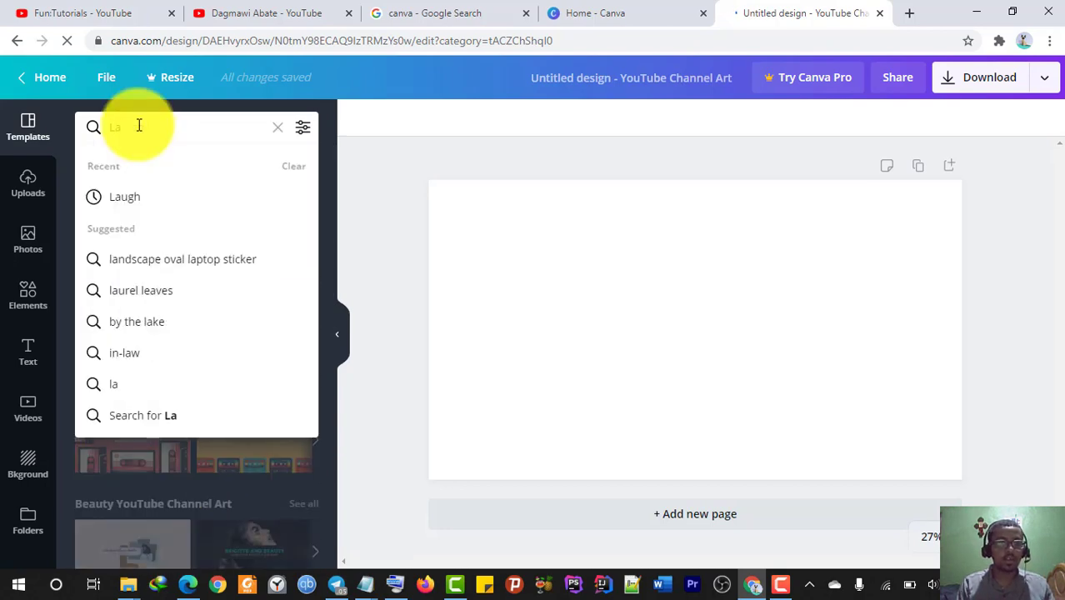
{"action": "left_click", "coordinate": [139, 195]}
{"action": "scroll", "coordinate": [280, 303], "scroll_direction": "down", "scroll_amount": 3}
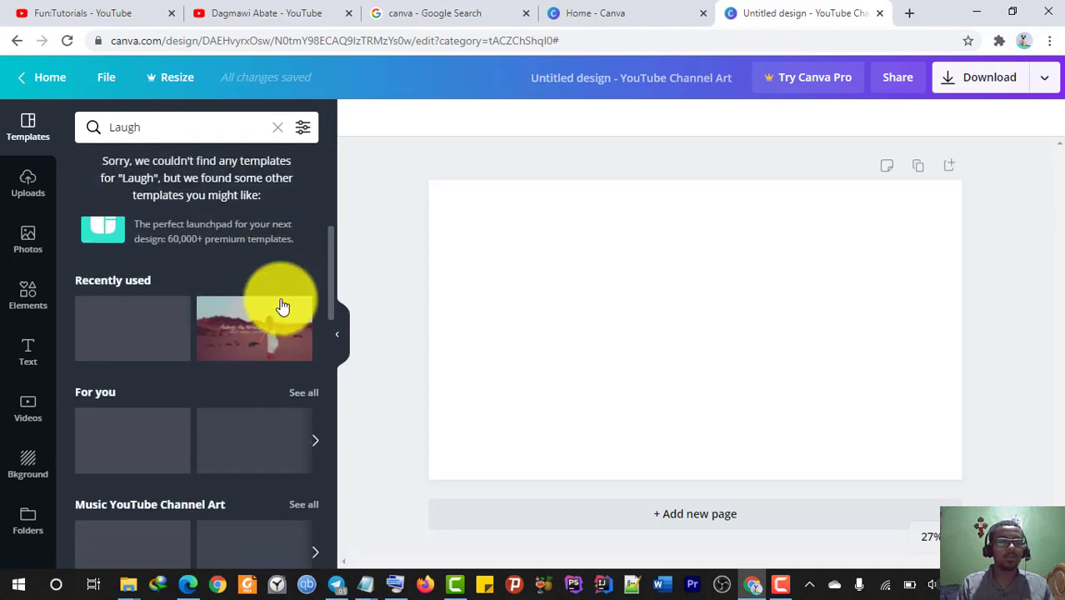
{"action": "scroll", "coordinate": [281, 306], "scroll_direction": "down", "scroll_amount": 3}
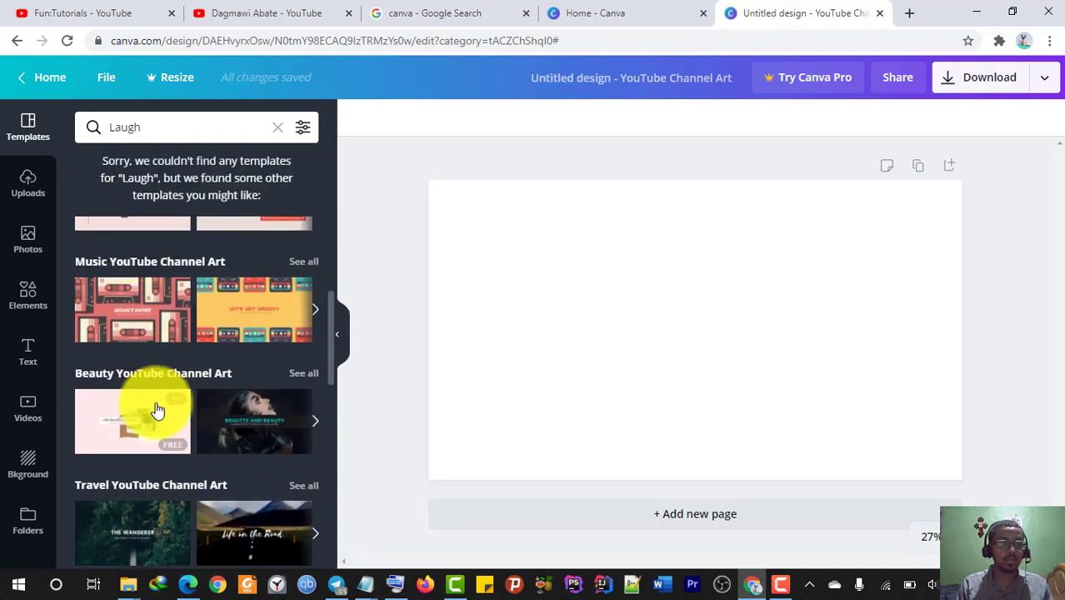
{"action": "scroll", "coordinate": [154, 298], "scroll_direction": "up", "scroll_amount": 2}
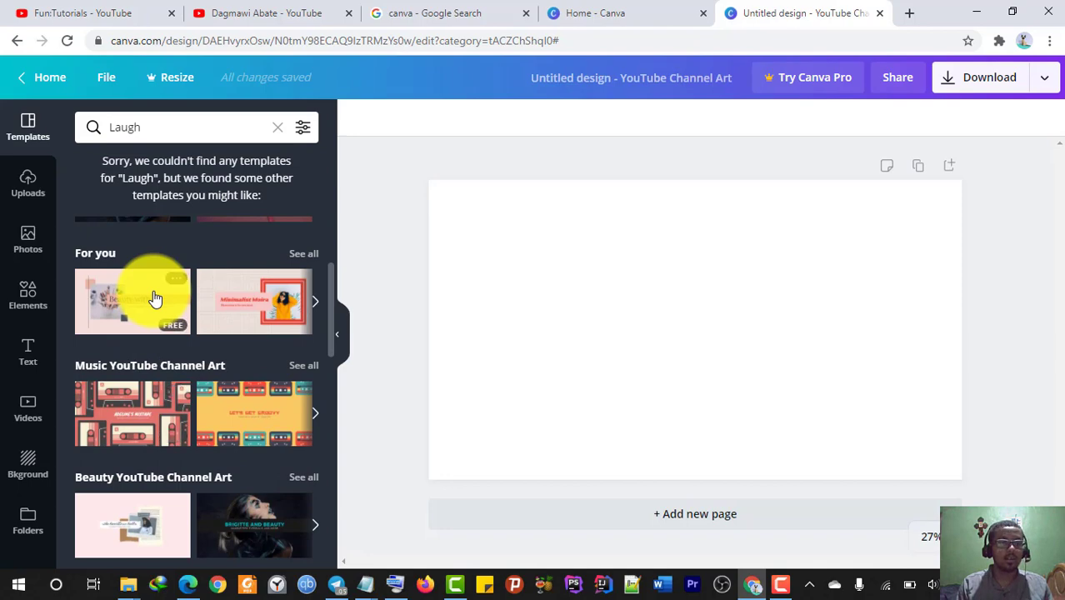
{"action": "scroll", "coordinate": [154, 297], "scroll_direction": "down", "scroll_amount": 2}
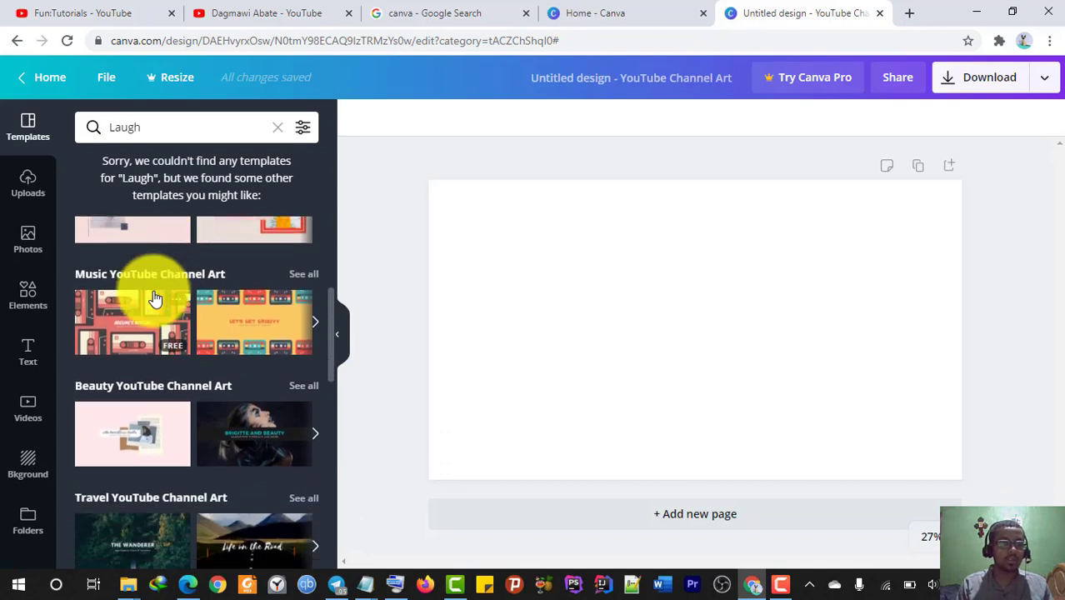
{"action": "scroll", "coordinate": [154, 297], "scroll_direction": "up", "scroll_amount": 5}
{"action": "scroll", "coordinate": [154, 297], "scroll_direction": "down", "scroll_amount": 7}
{"action": "scroll", "coordinate": [154, 298], "scroll_direction": "up", "scroll_amount": 8}
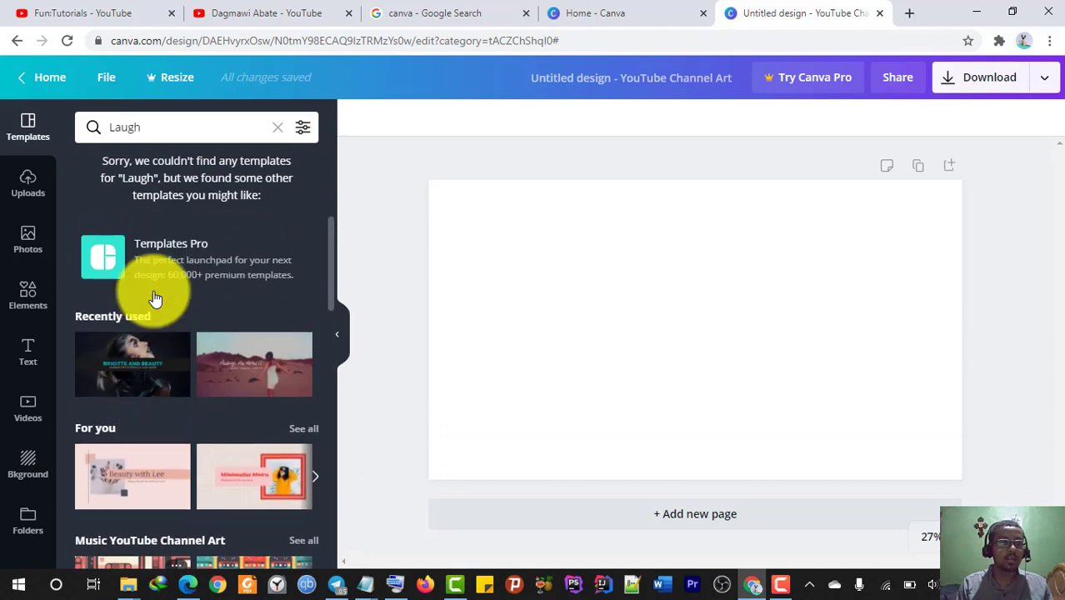
- Apply the recently used channel-art template, then browse Google Images results for 'laugh'
{"action": "left_click", "coordinate": [136, 360]}
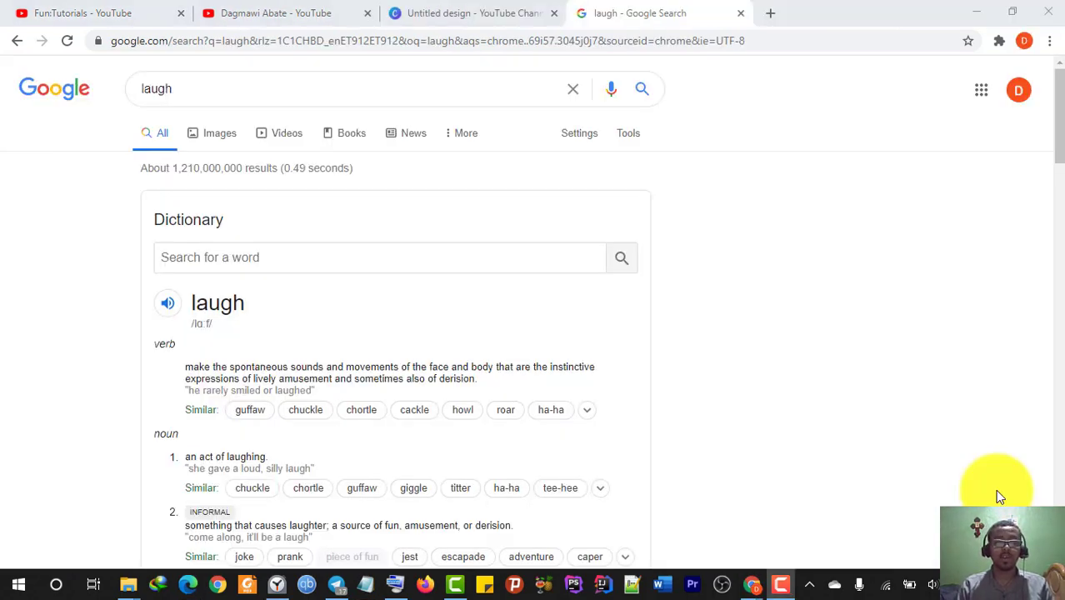
{"action": "left_click", "coordinate": [220, 143]}
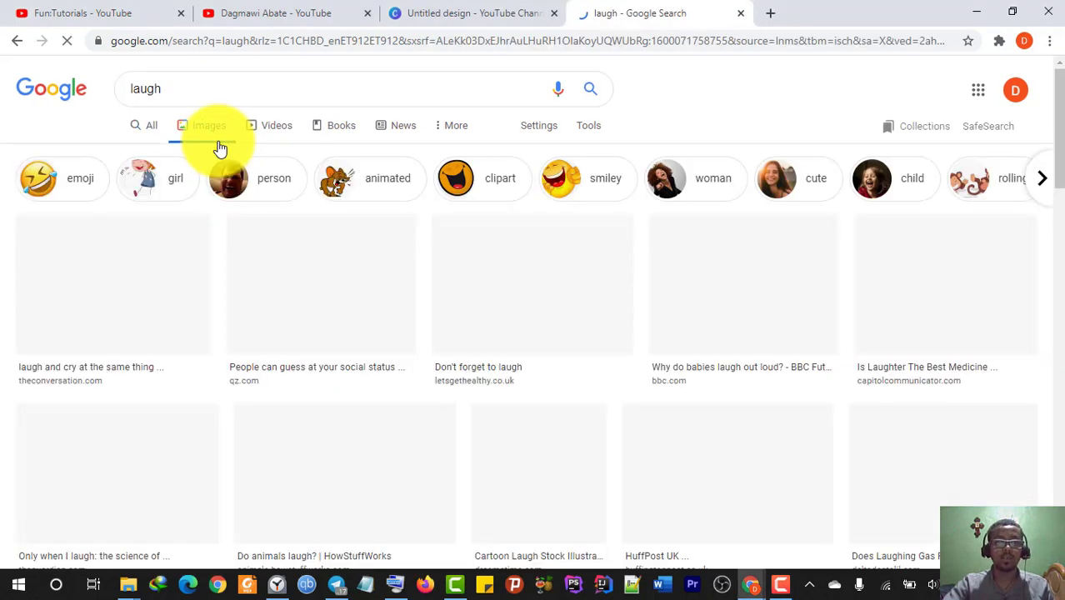
{"action": "scroll", "coordinate": [431, 164], "scroll_direction": "down", "scroll_amount": 2}
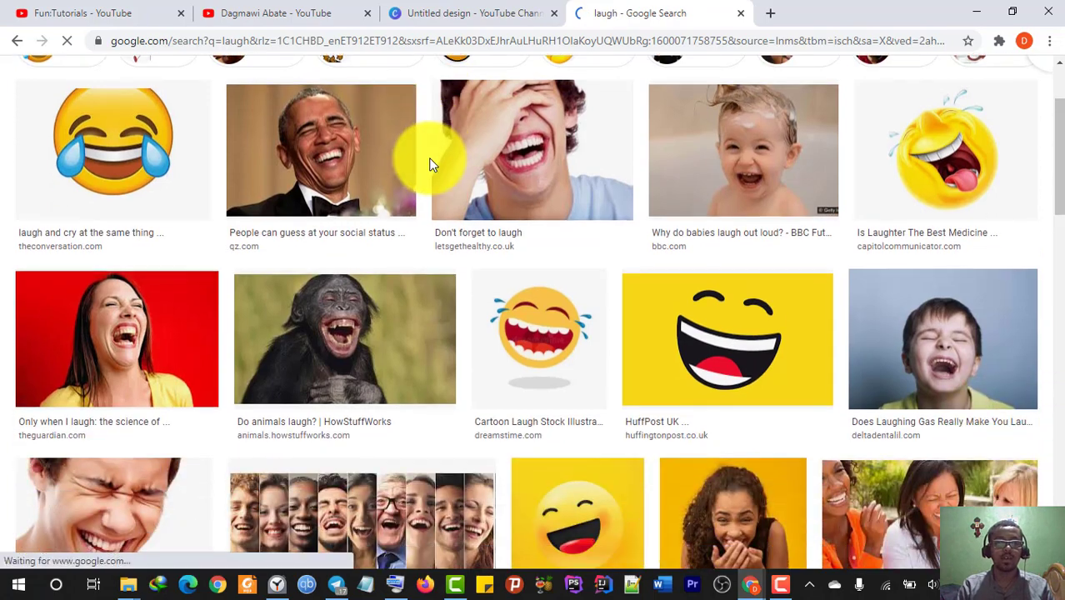
{"action": "scroll", "coordinate": [431, 164], "scroll_direction": "down", "scroll_amount": 2}
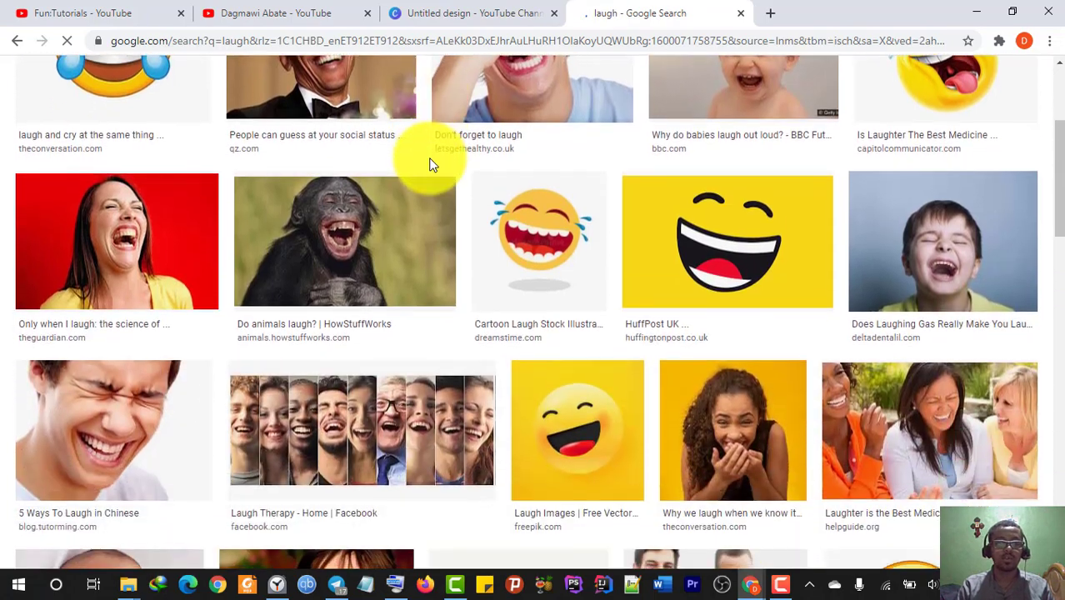
{"action": "left_click", "coordinate": [131, 215]}
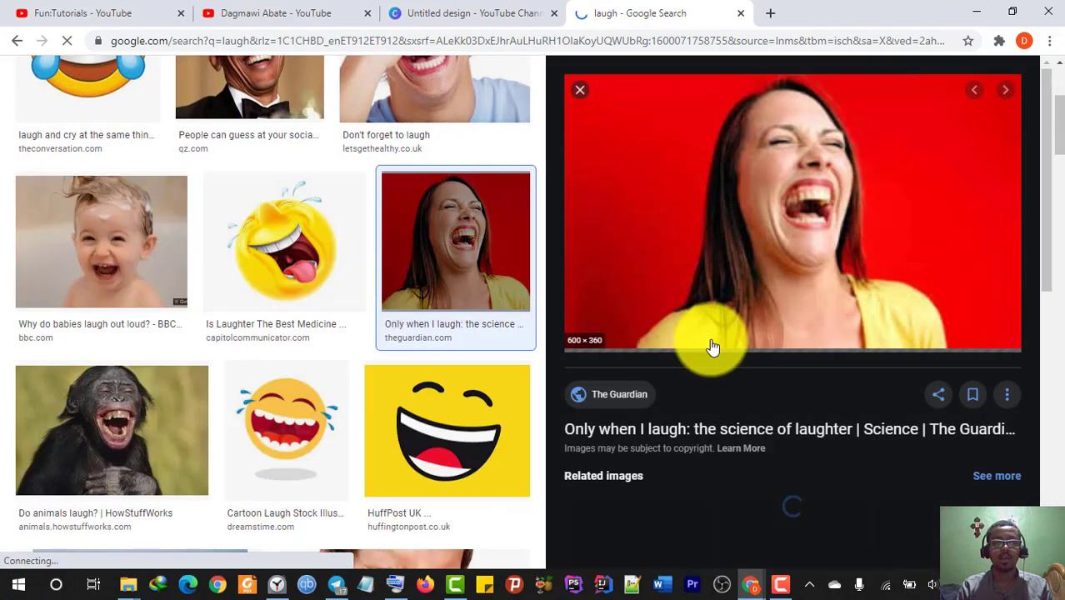
{"action": "scroll", "coordinate": [797, 391], "scroll_direction": "down", "scroll_amount": 5}
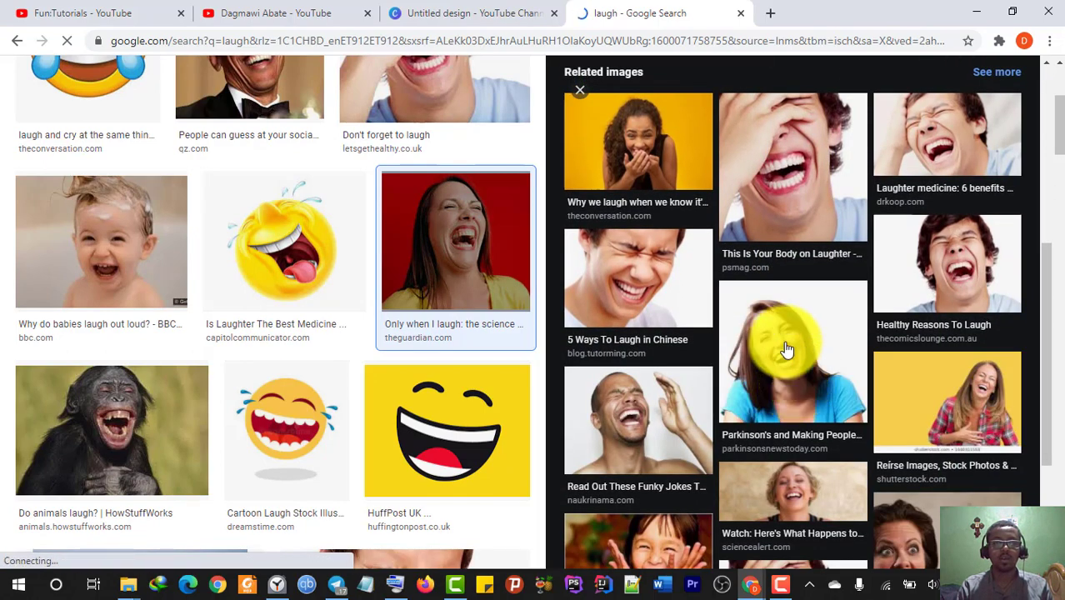
- Preview the laughing woman in a blue top, bring up its save options, then return to Canva
{"action": "left_click", "coordinate": [787, 354]}
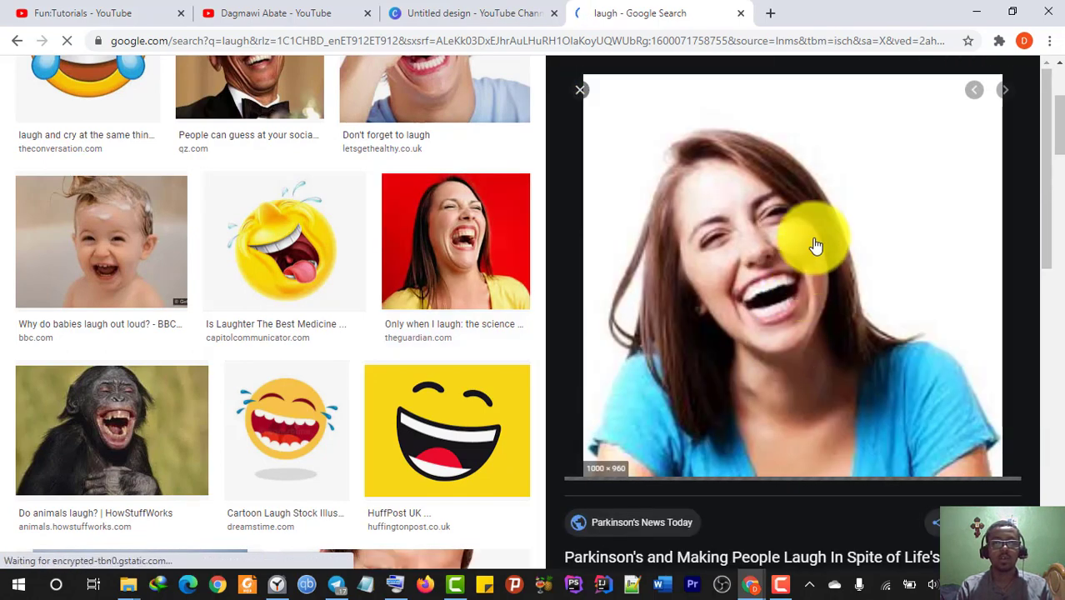
{"action": "right_click", "coordinate": [800, 194]}
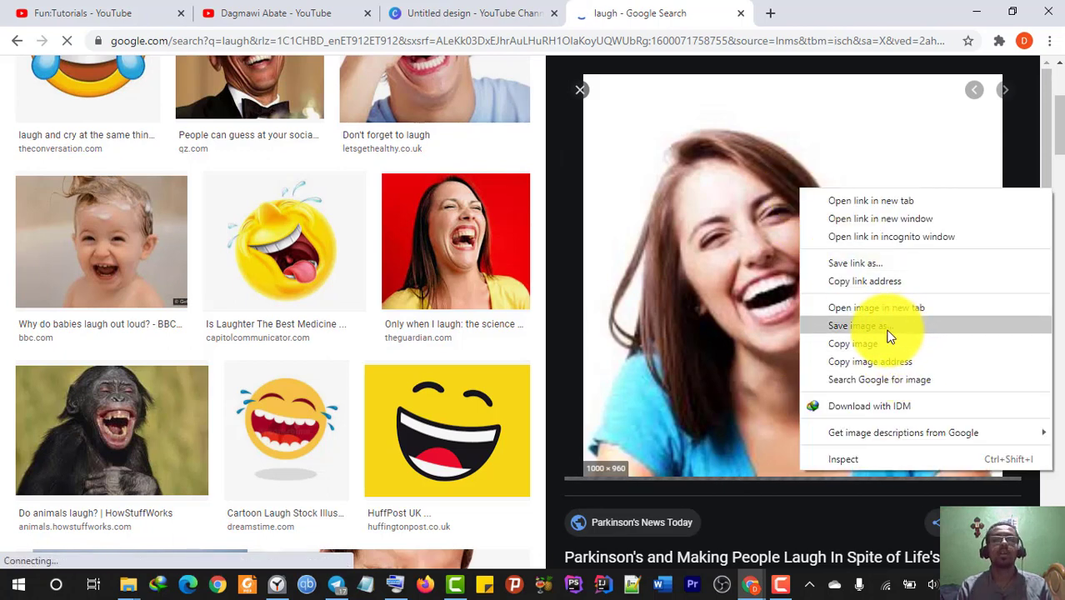
{"action": "left_click", "coordinate": [131, 583]}
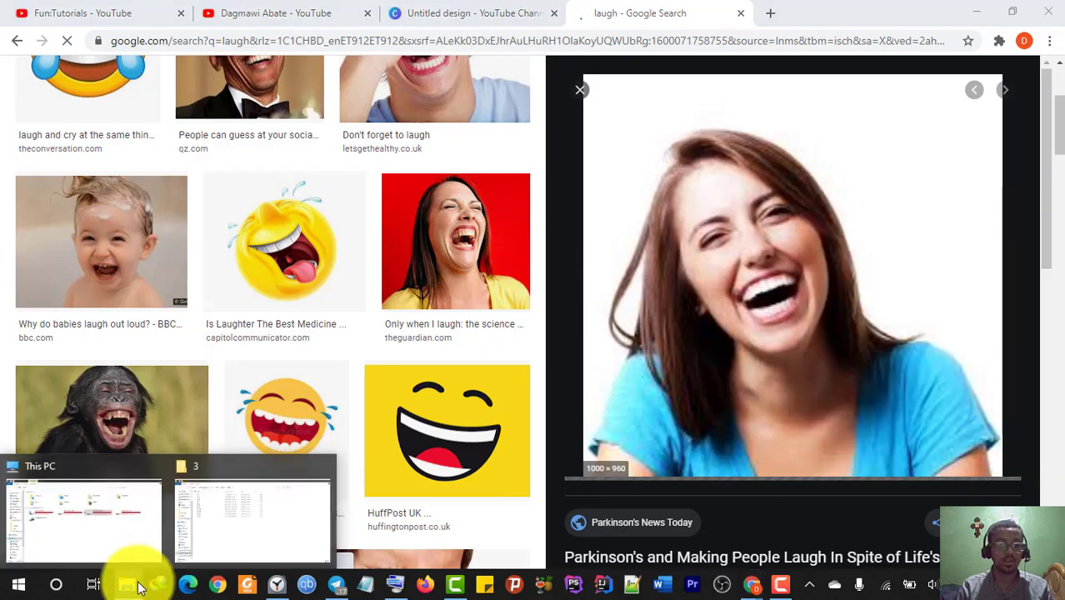
{"action": "left_click", "coordinate": [471, 13]}
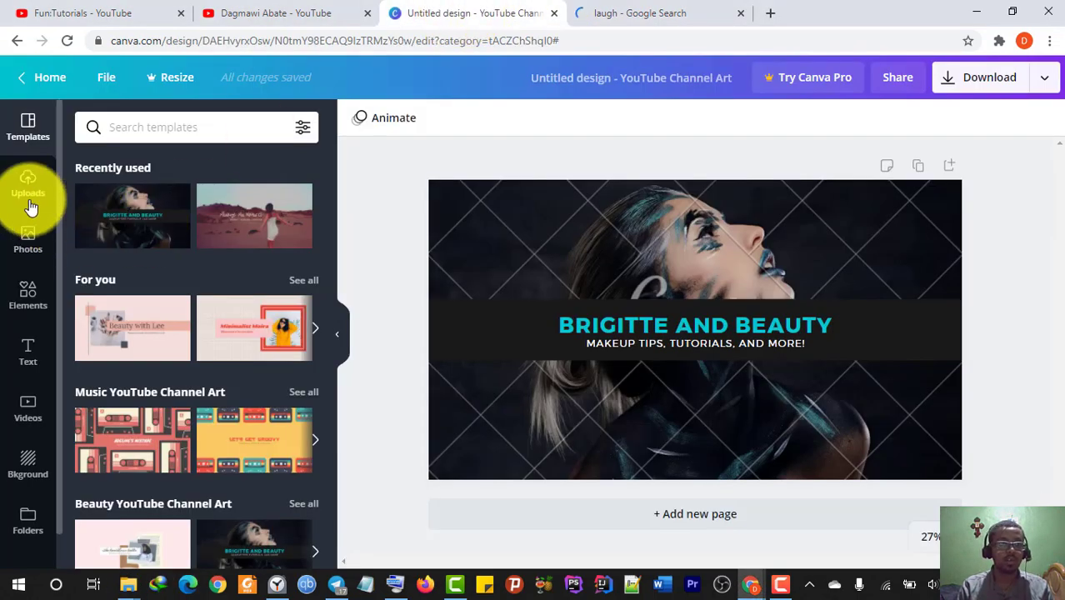
- Try a device upload in Uploads, return to the gallery, and select the template's dark background photo
{"action": "left_click", "coordinate": [30, 199]}
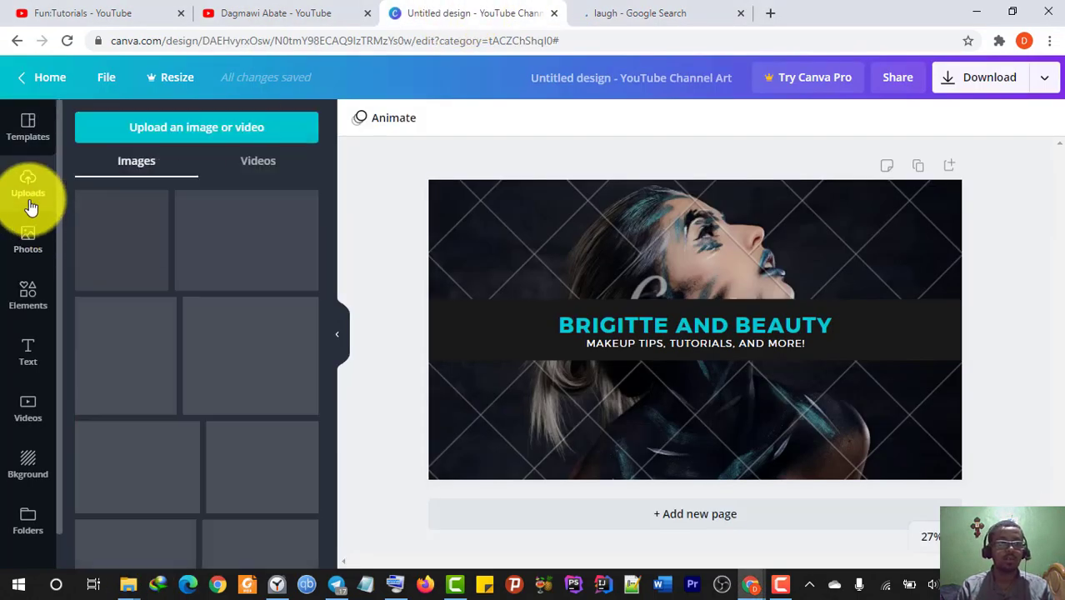
{"action": "left_click", "coordinate": [227, 136]}
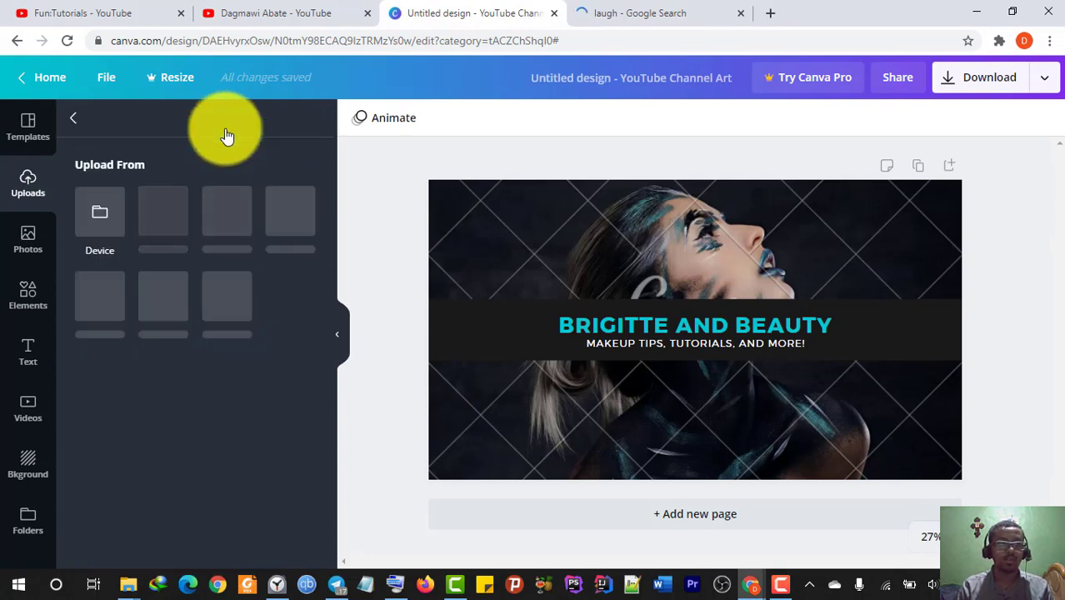
{"action": "left_click", "coordinate": [121, 191]}
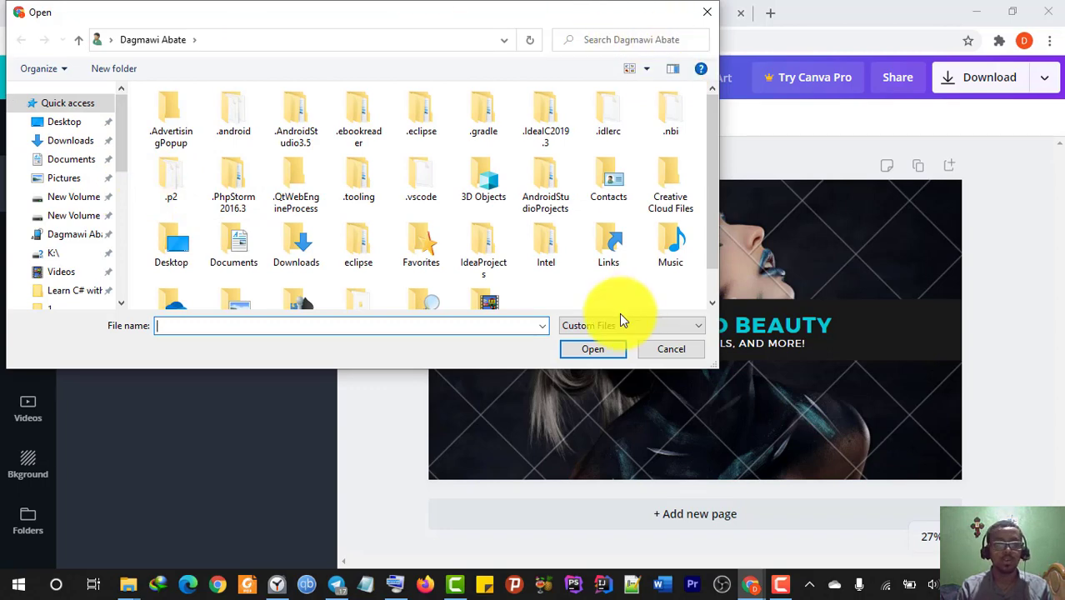
{"action": "left_click", "coordinate": [705, 14]}
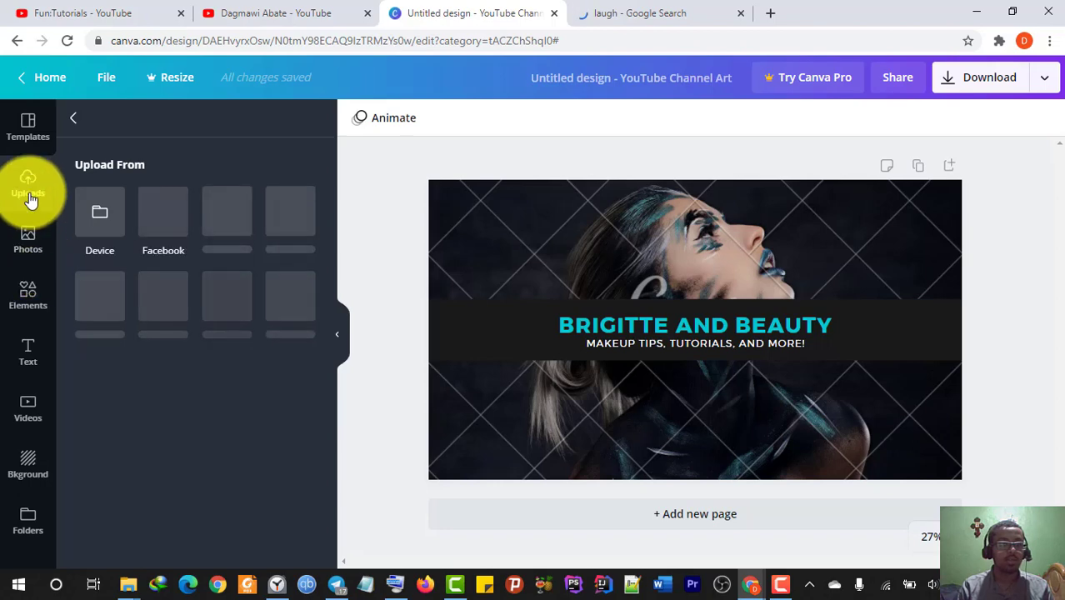
{"action": "left_click", "coordinate": [73, 119]}
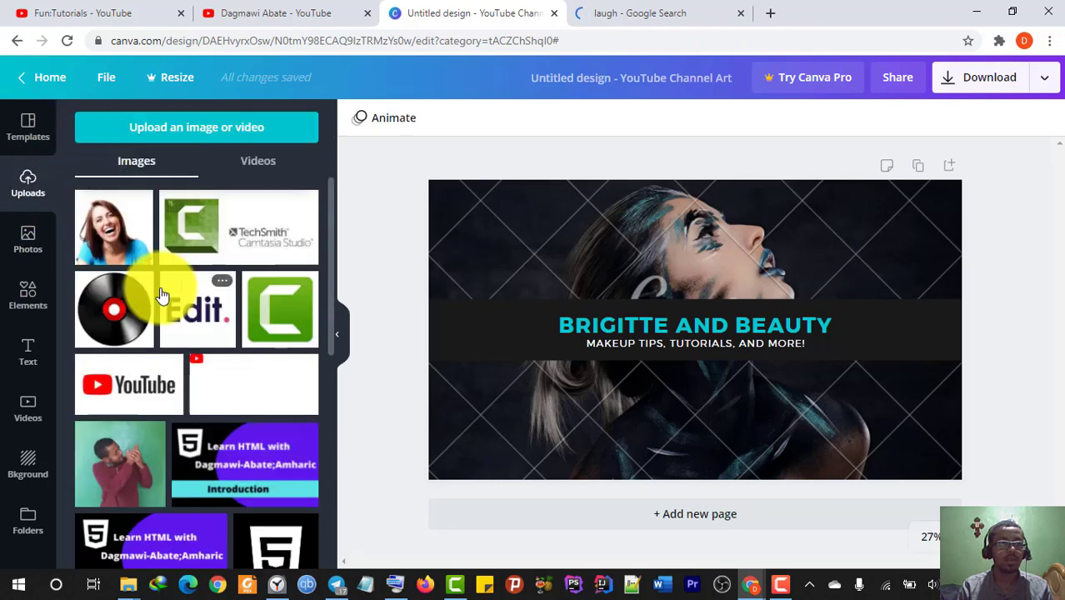
{"action": "left_click", "coordinate": [679, 250]}
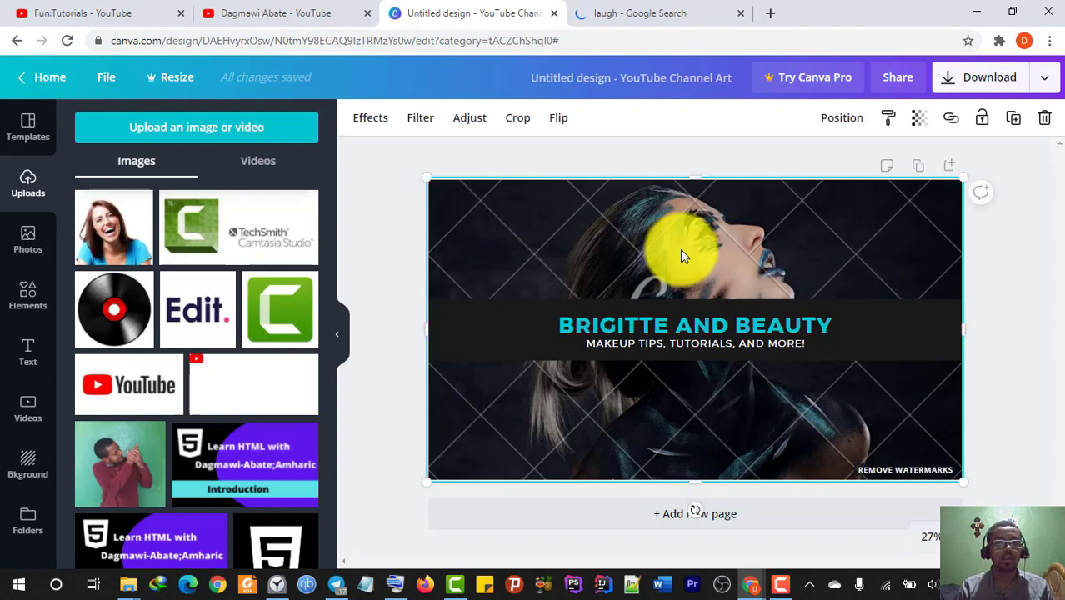
- Delete the dark background photo and add the laughing-woman upload to the banner
{"action": "right_click", "coordinate": [680, 249]}
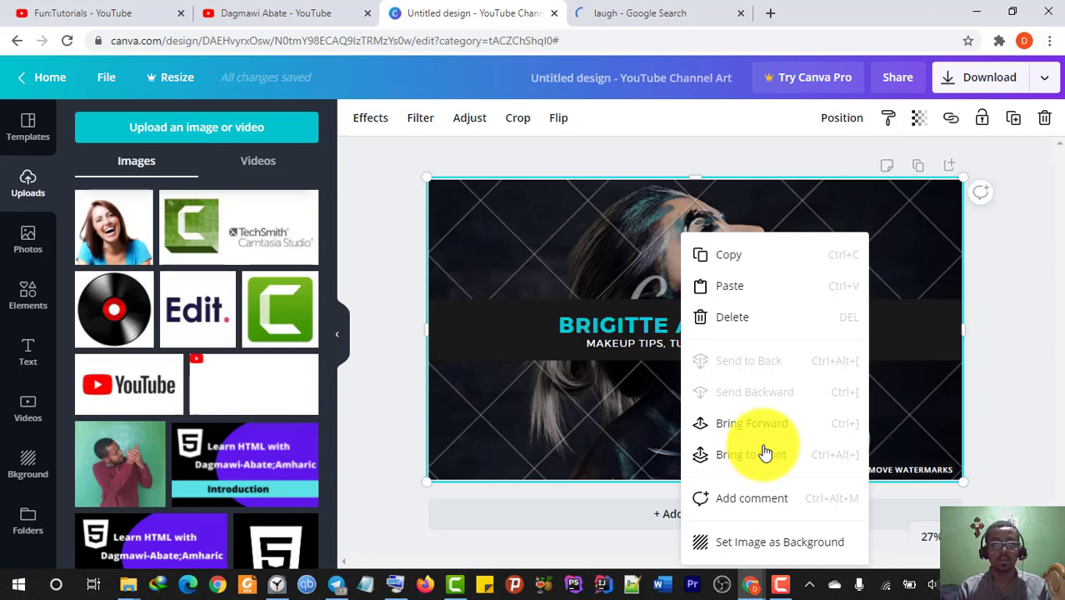
{"action": "left_click", "coordinate": [730, 318]}
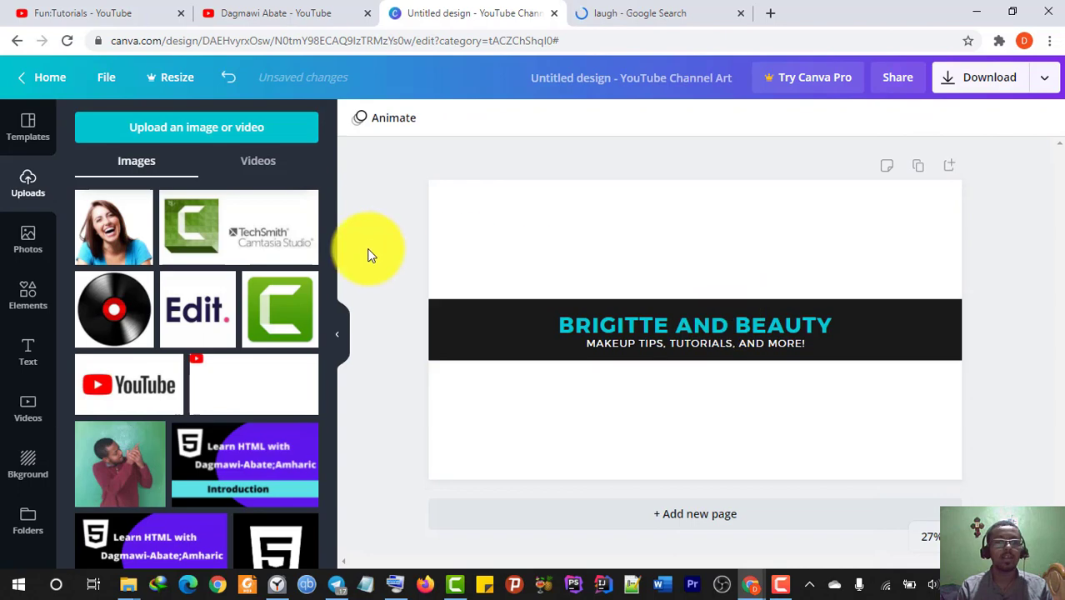
{"action": "left_click", "coordinate": [100, 230]}
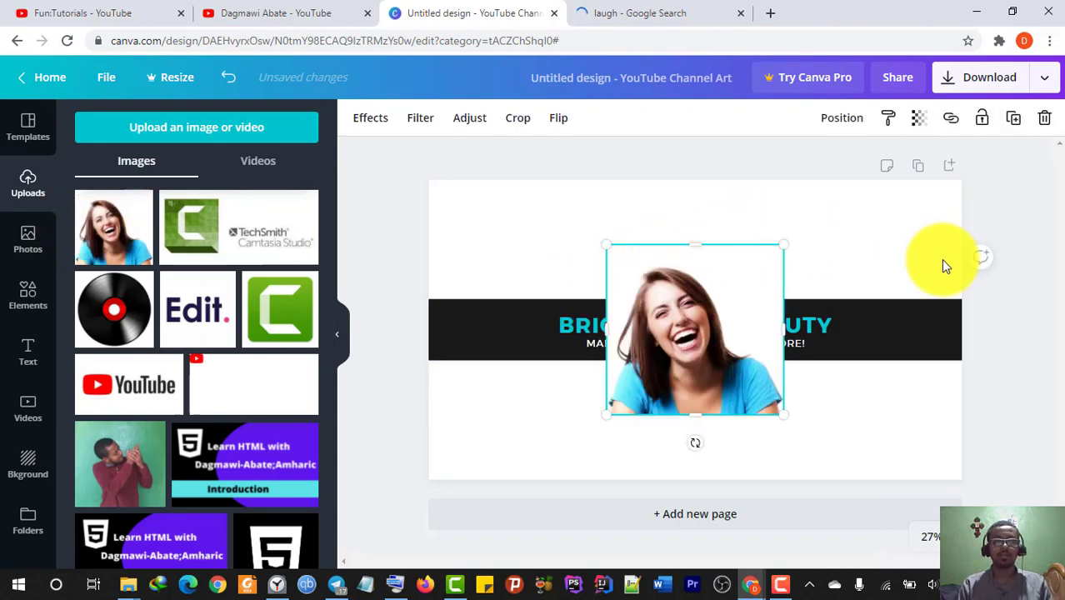
- Narrow the title band, bring it in front, and stretch the photo to the left edge
{"action": "left_click", "coordinate": [875, 327]}
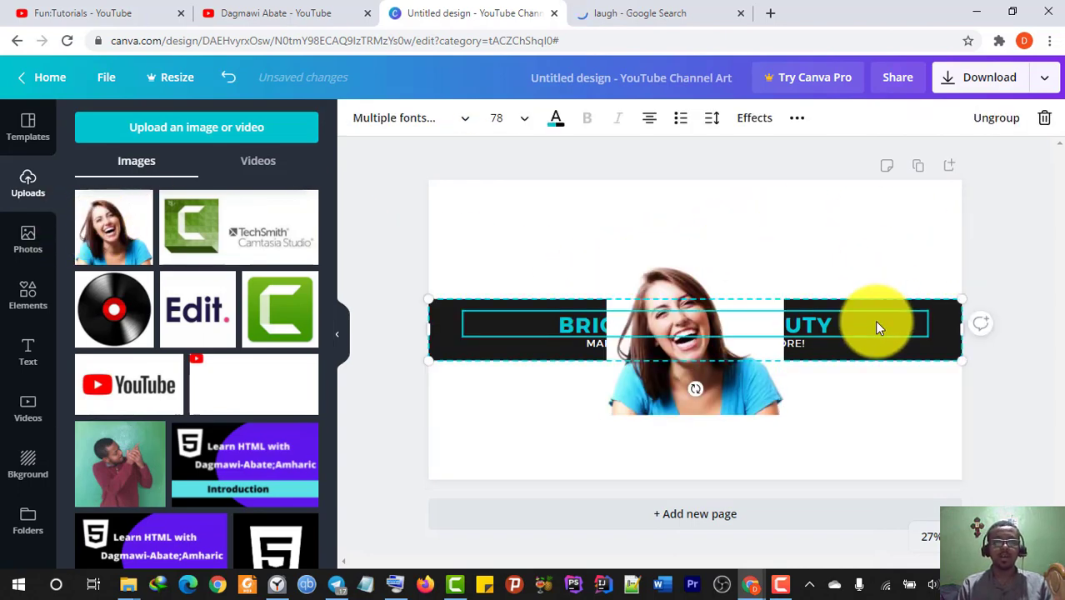
{"action": "left_click", "coordinate": [942, 330]}
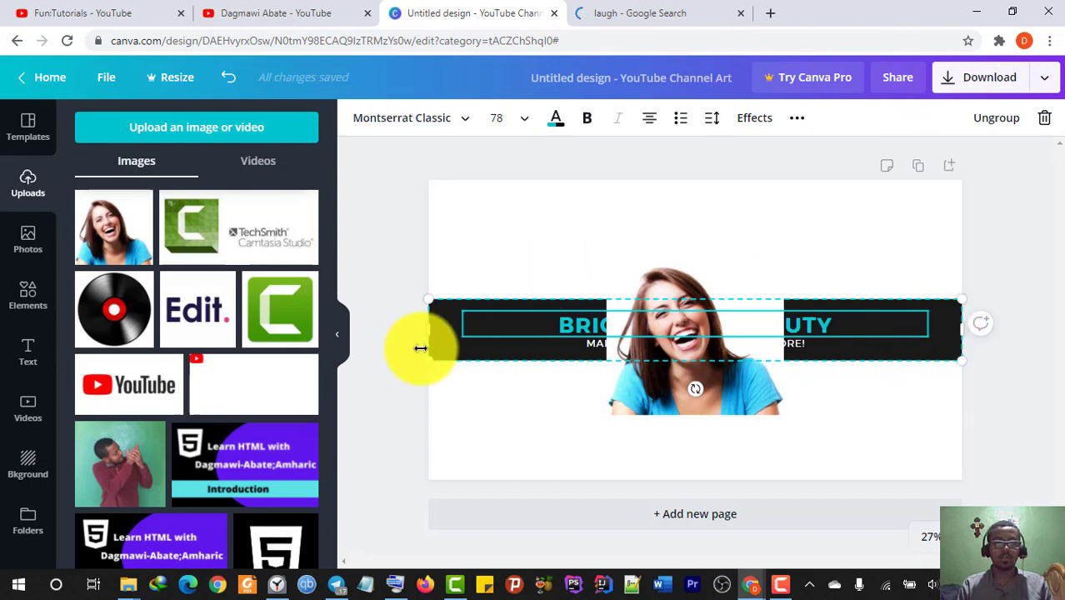
{"action": "left_click_drag", "start_coordinate": [428, 329], "coordinate": [631, 323]}
{"action": "right_click", "coordinate": [850, 299]}
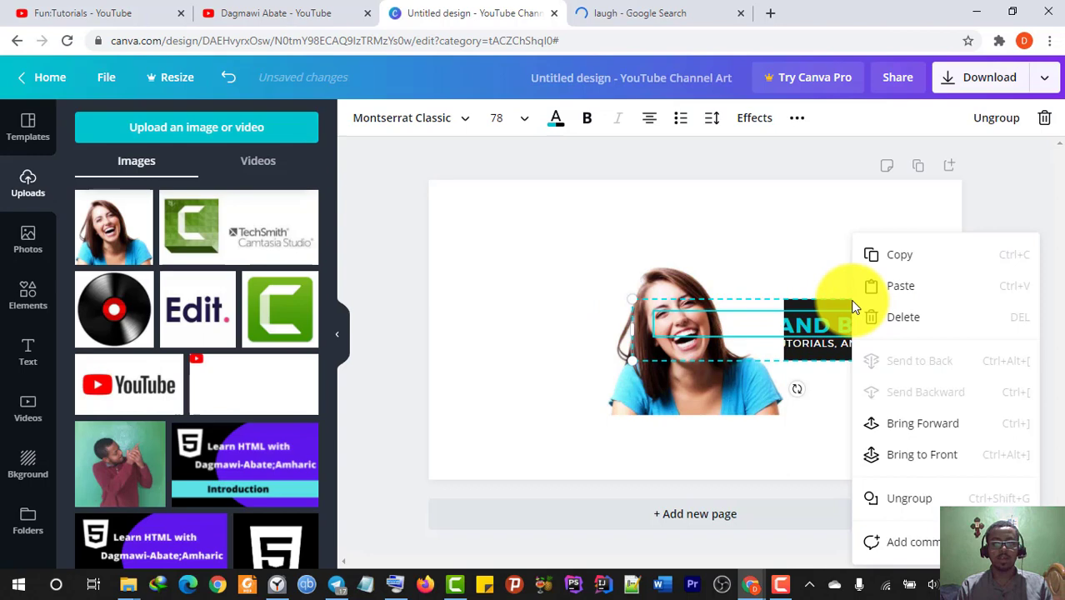
{"action": "left_click", "coordinate": [920, 432]}
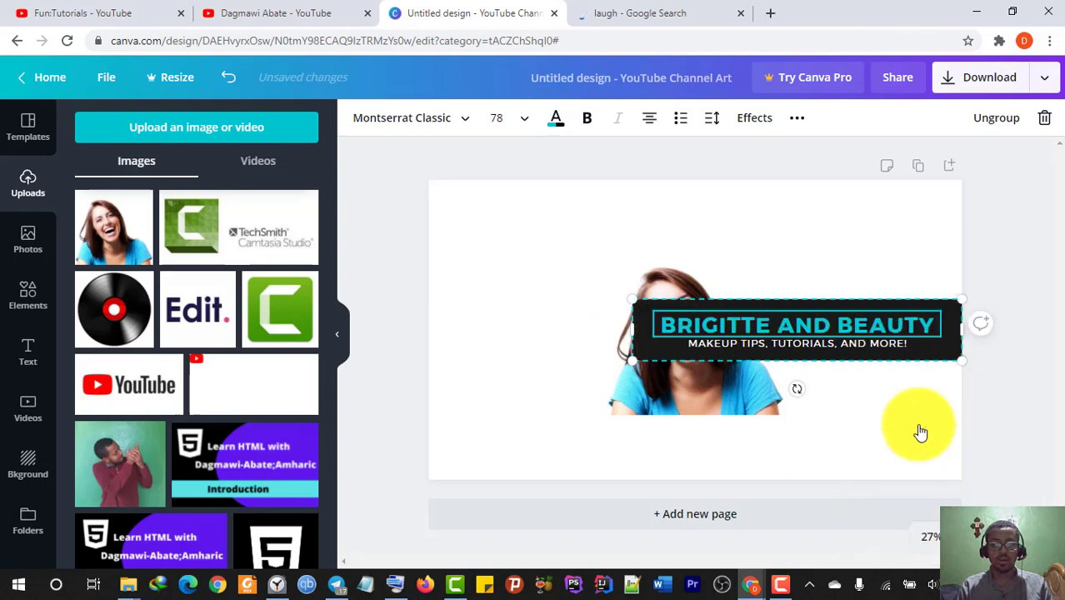
{"action": "left_click", "coordinate": [666, 366]}
{"action": "left_click_drag", "start_coordinate": [603, 324], "coordinate": [425, 313]}
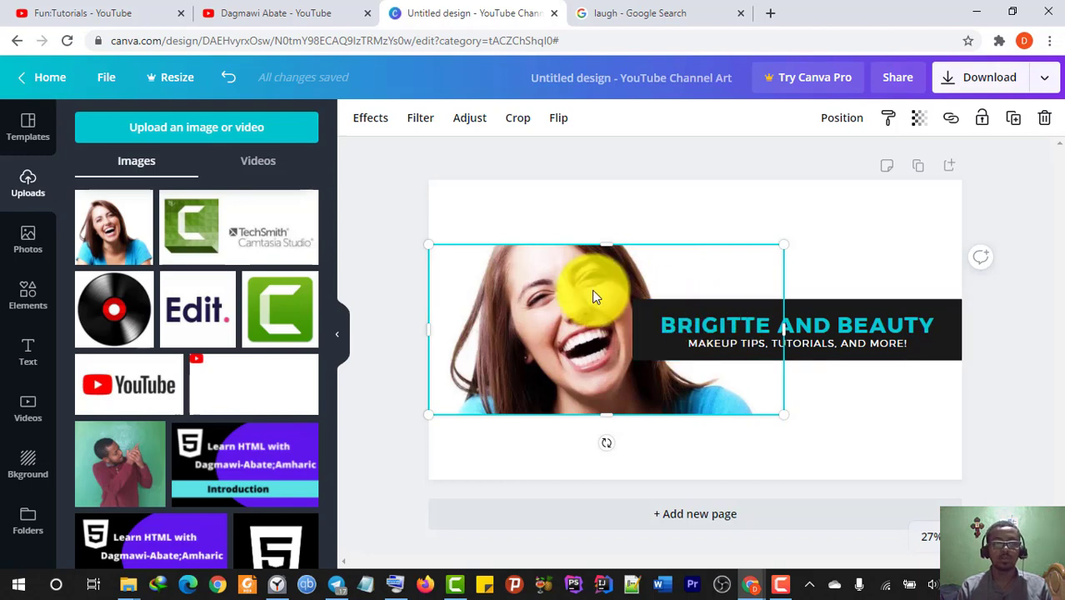
{"action": "left_click", "coordinate": [813, 325]}
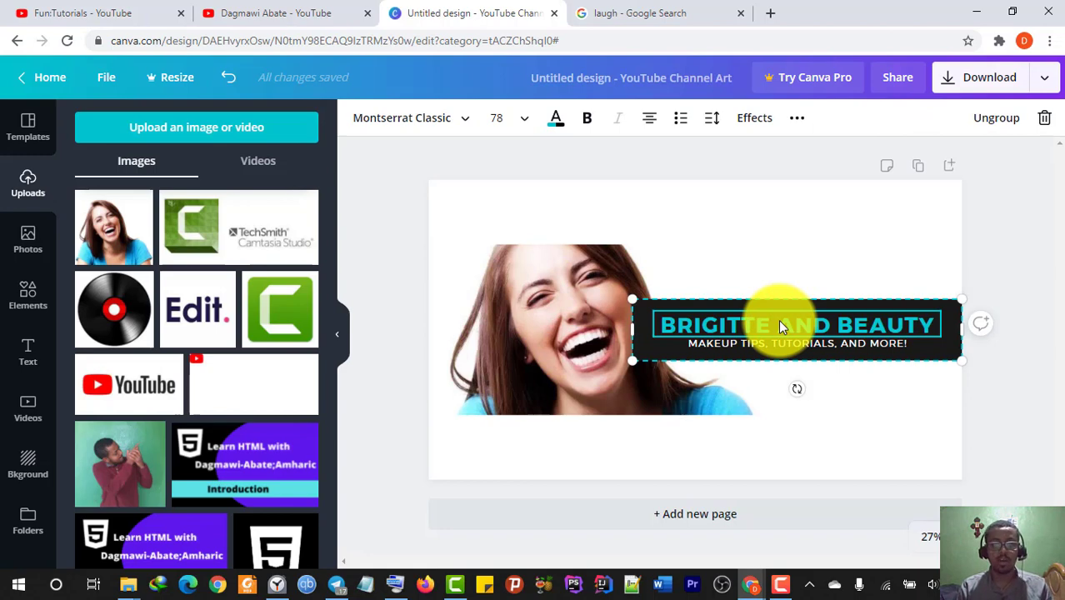
- Replace the BRIGITTE AND BEAUTY title with the channel name
{"action": "double_click", "coordinate": [725, 315]}
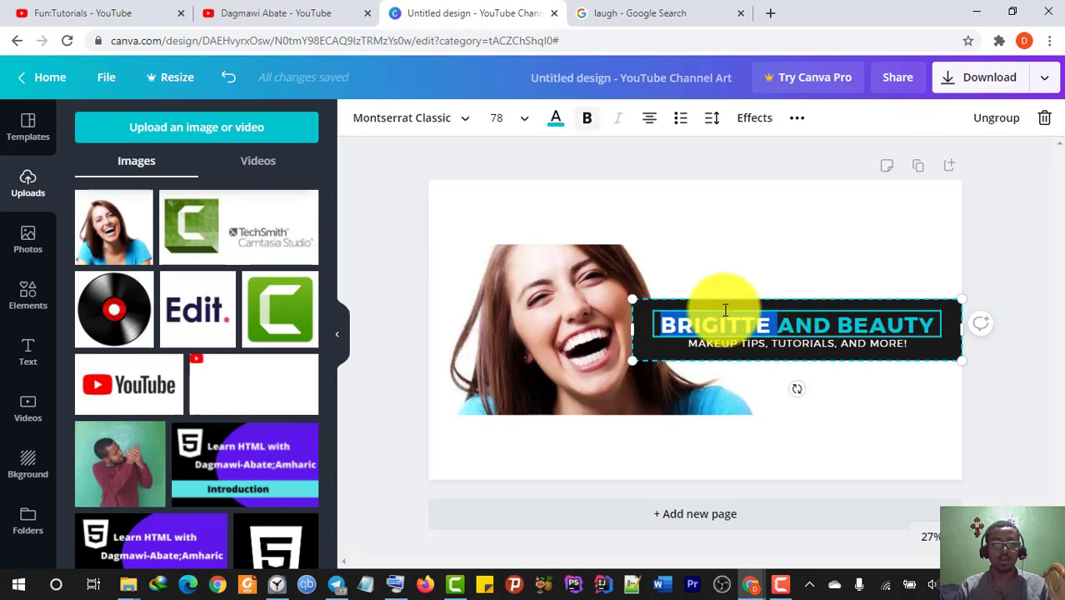
{"action": "key", "text": "ctrl+a"}
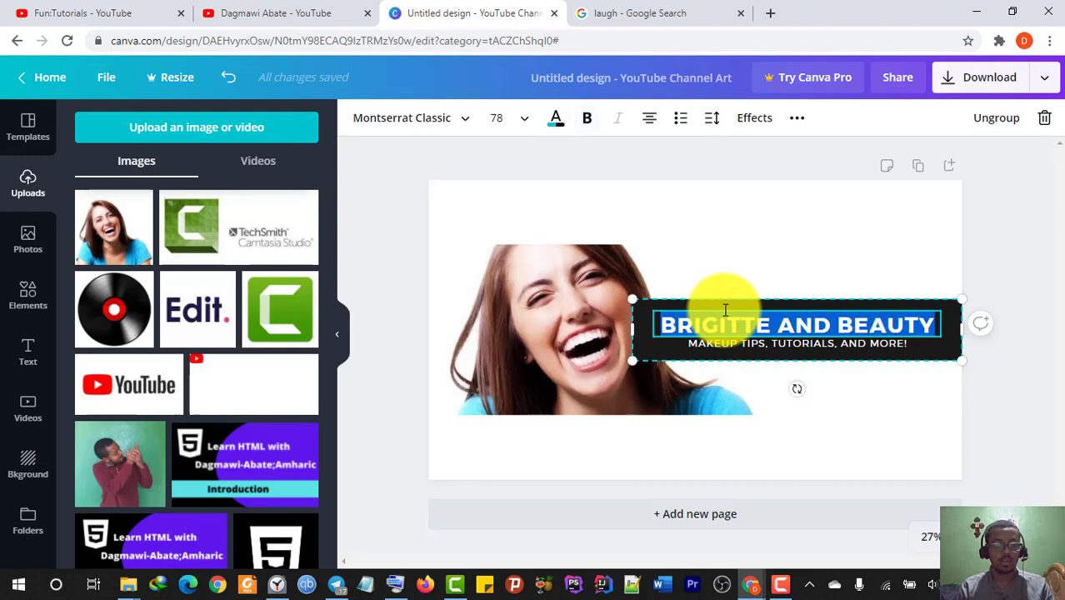
{"action": "type", "text": "DAG"}
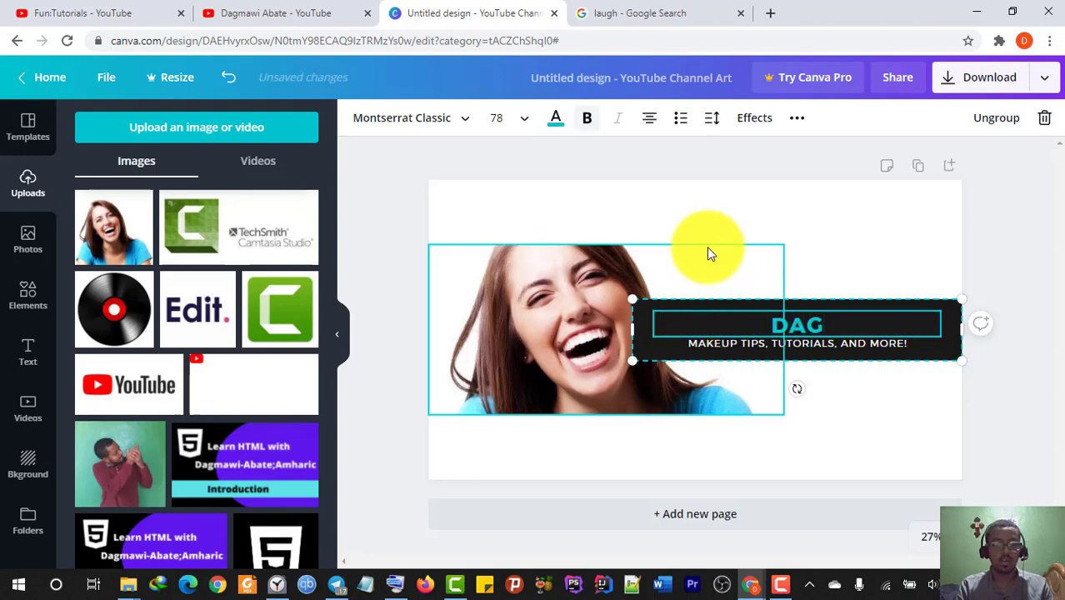
{"action": "type", "text": "MAWI ABATE"}
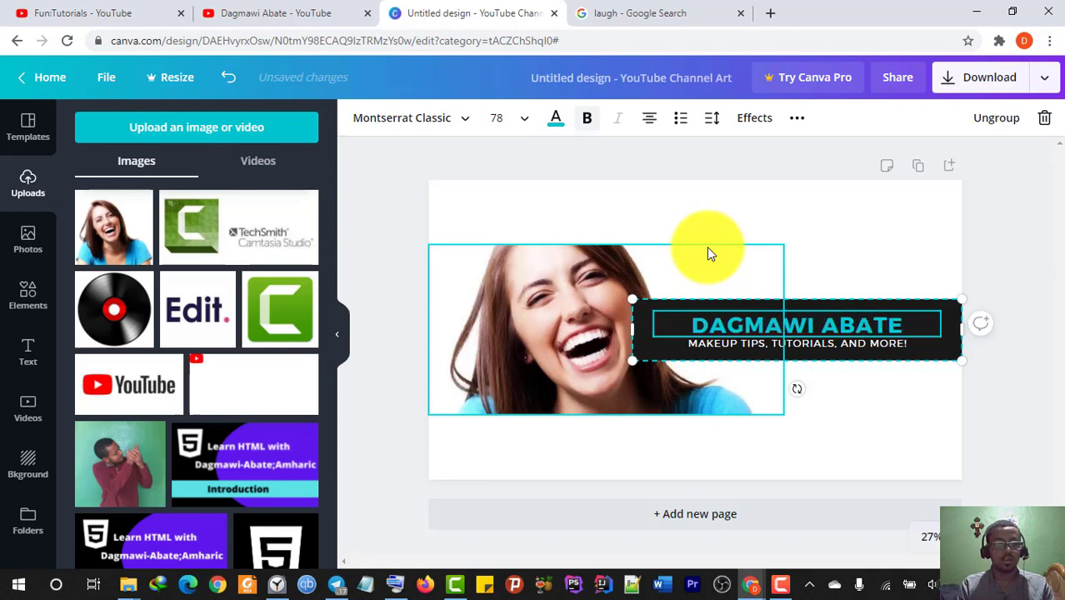
{"action": "type", "text": " 2"}
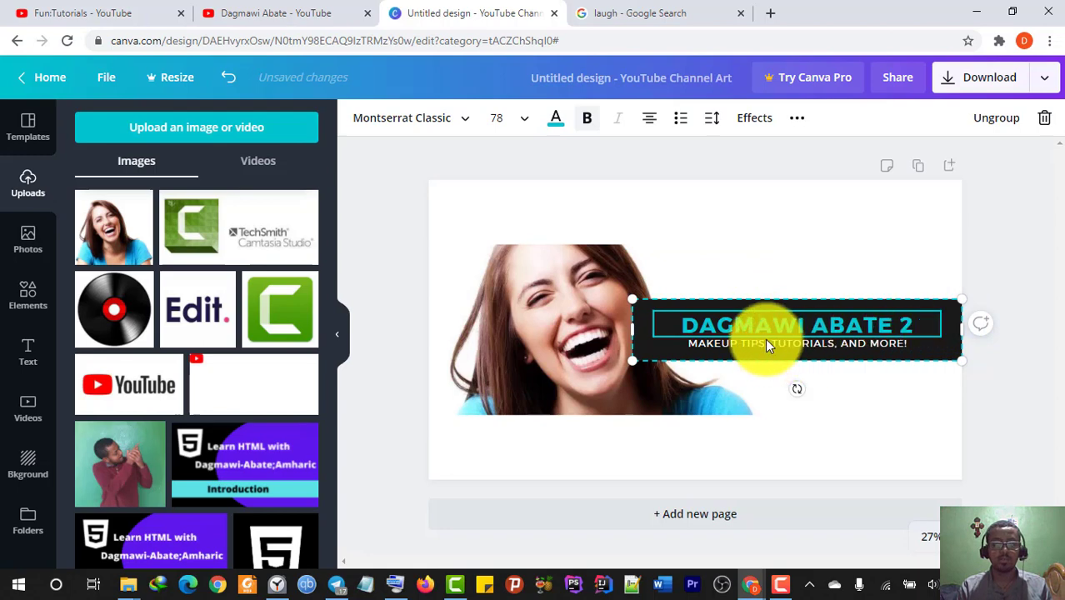
- Retype the tagline words as MOVIES and CELEBRITIES
{"action": "left_click", "coordinate": [744, 344]}
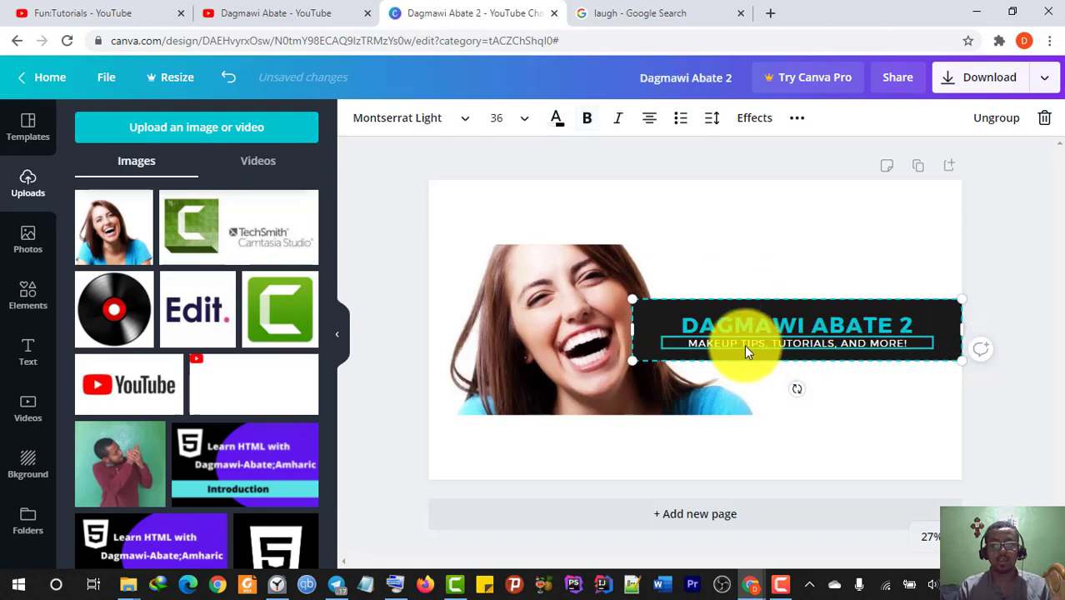
{"action": "type", "text": "MOVIES"}
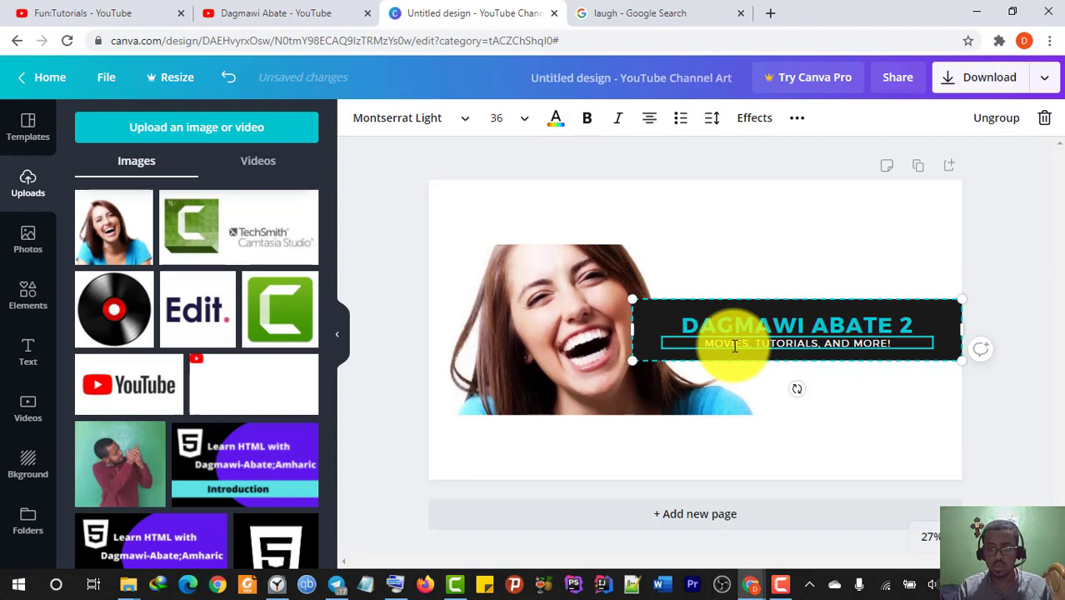
{"action": "double_click", "coordinate": [780, 339]}
{"action": "type", "text": "CELEBRI"}
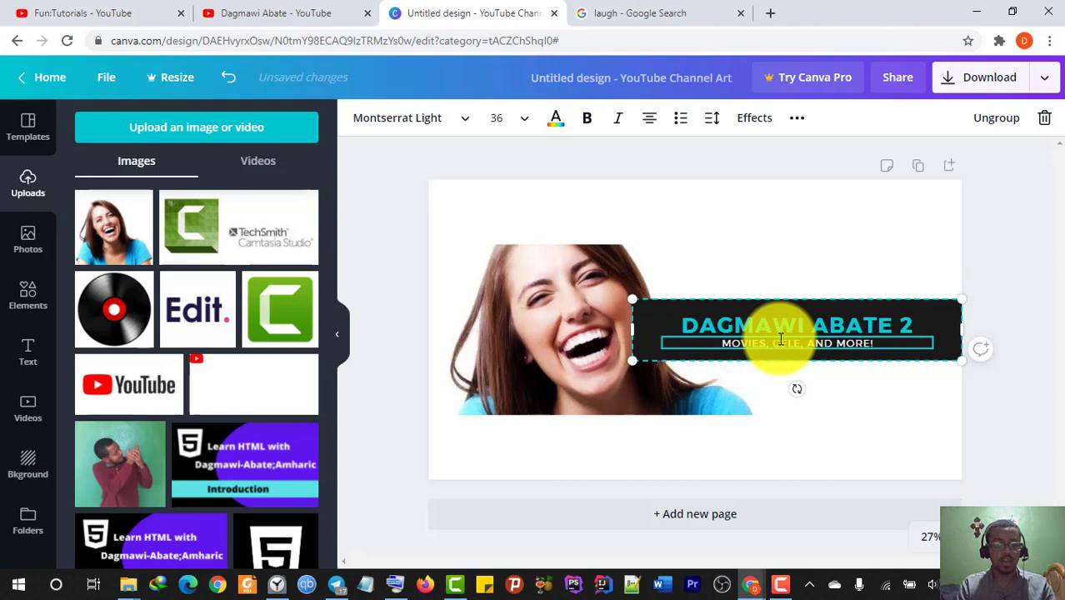
{"action": "type", "text": "TIES"}
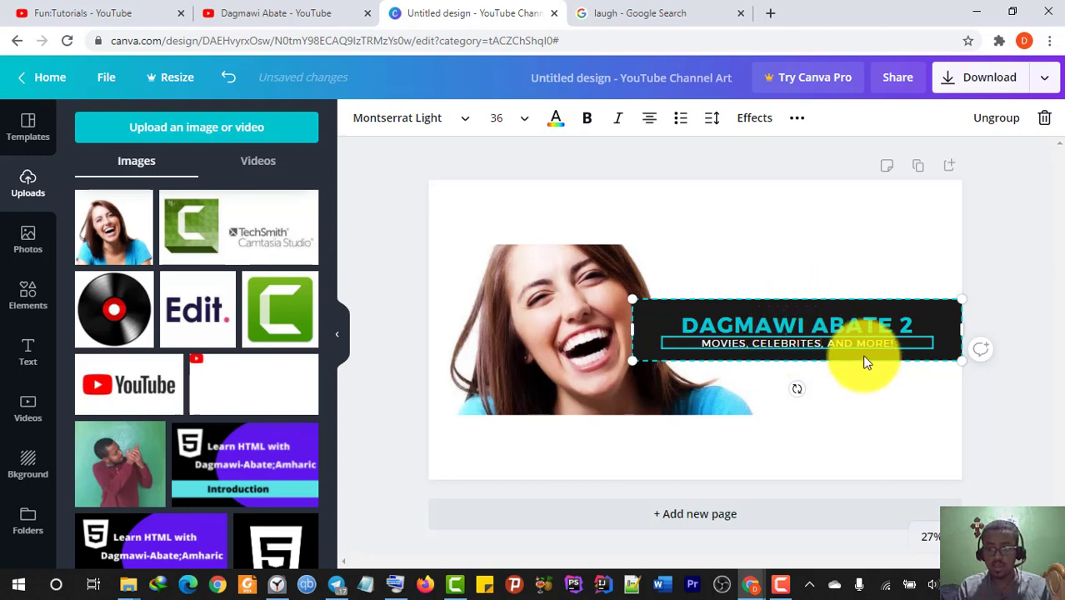
{"action": "left_click", "coordinate": [931, 318]}
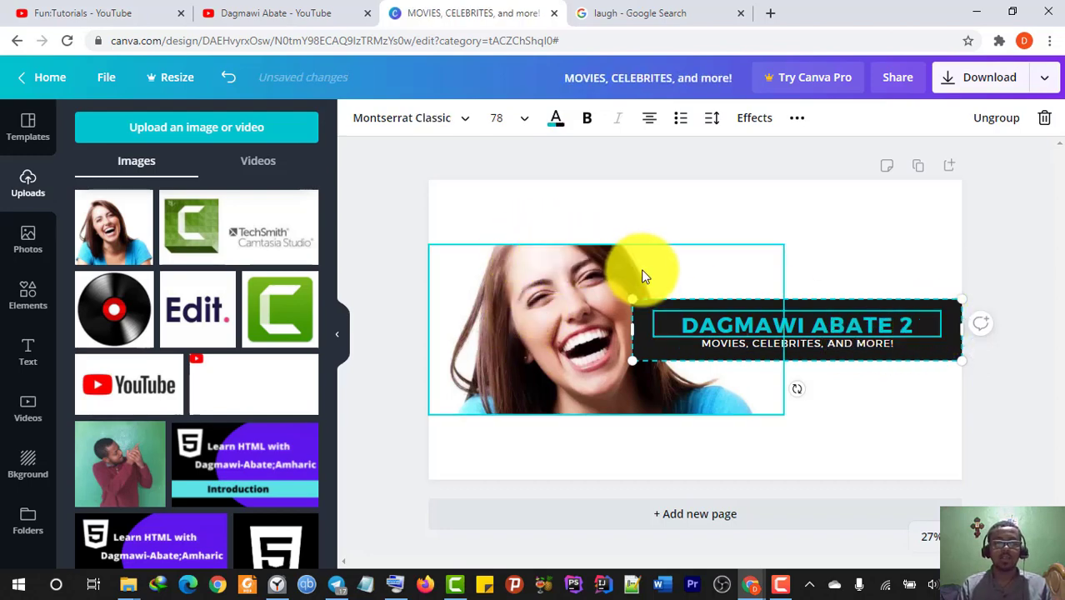
- Crop the laughing-woman photo from top and bottom into a shorter strip beside the title
{"action": "left_click", "coordinate": [594, 250]}
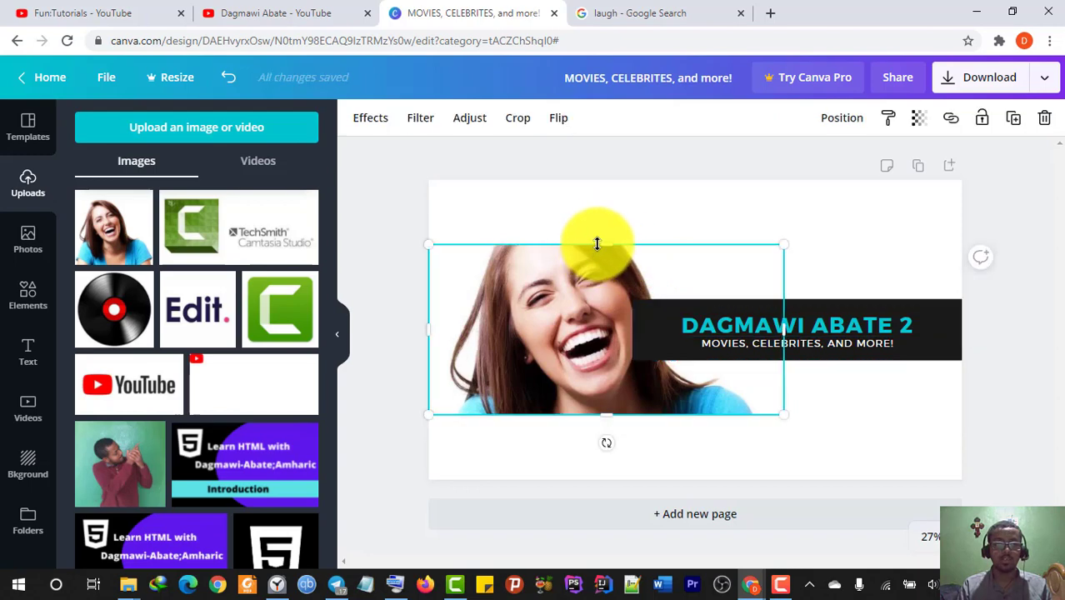
{"action": "left_click_drag", "start_coordinate": [594, 242], "coordinate": [598, 259]}
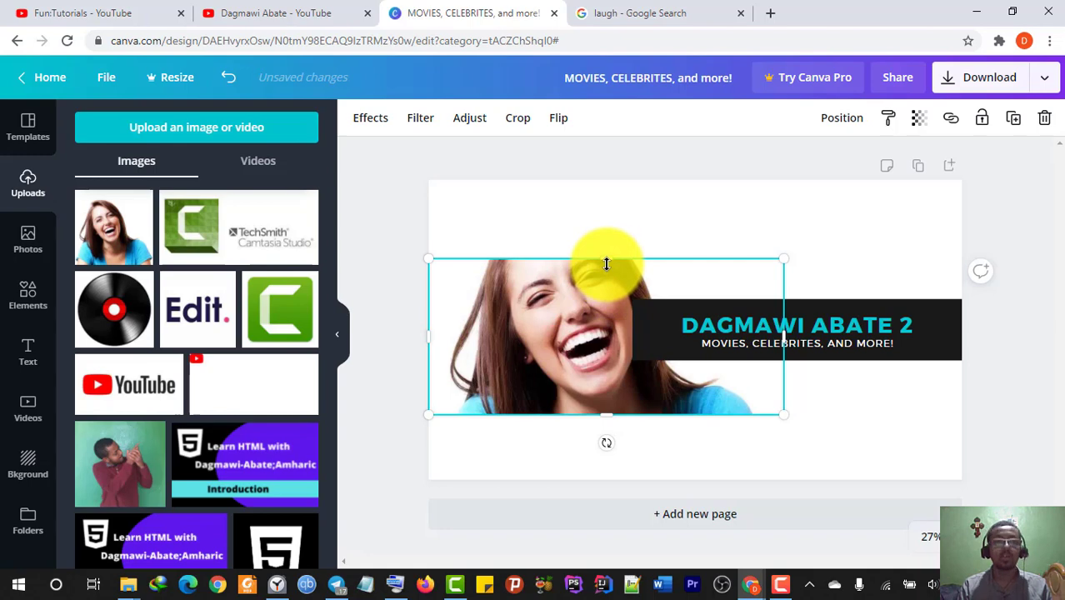
{"action": "left_click_drag", "start_coordinate": [606, 260], "coordinate": [607, 265]}
{"action": "left_click_drag", "start_coordinate": [592, 414], "coordinate": [602, 379]}
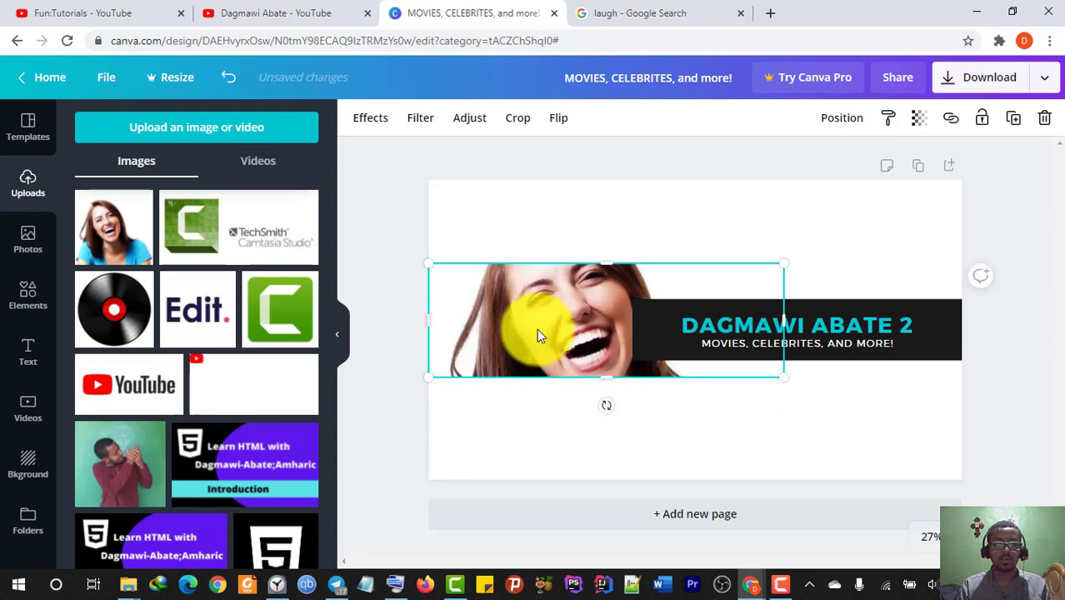
{"action": "left_click", "coordinate": [725, 330]}
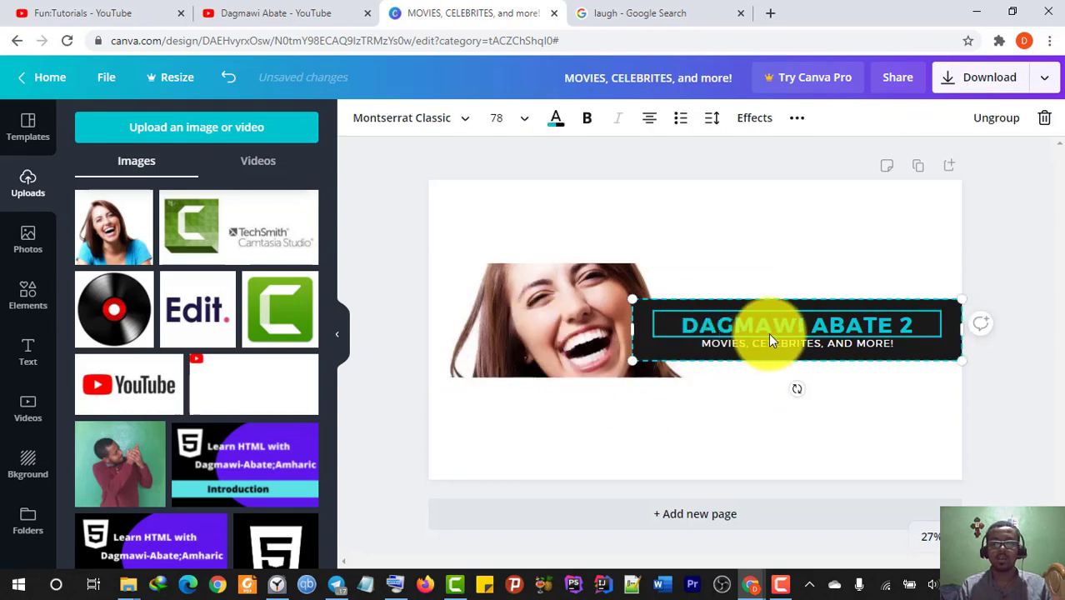
{"action": "left_click", "coordinate": [652, 312]}
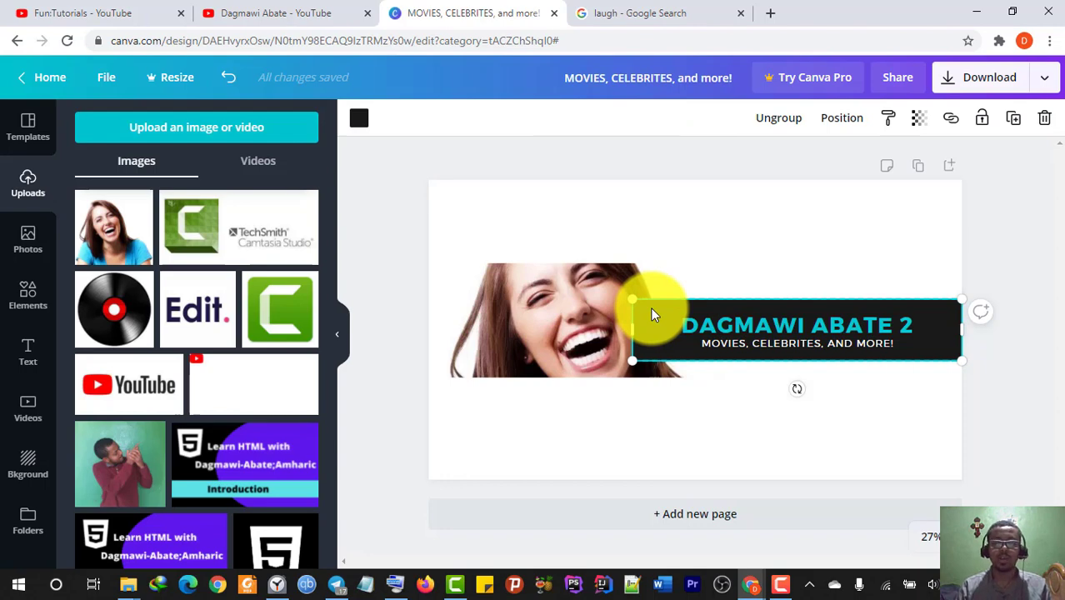
- Set the title block's background to a light colour picked from the photo
{"action": "left_click", "coordinate": [359, 122]}
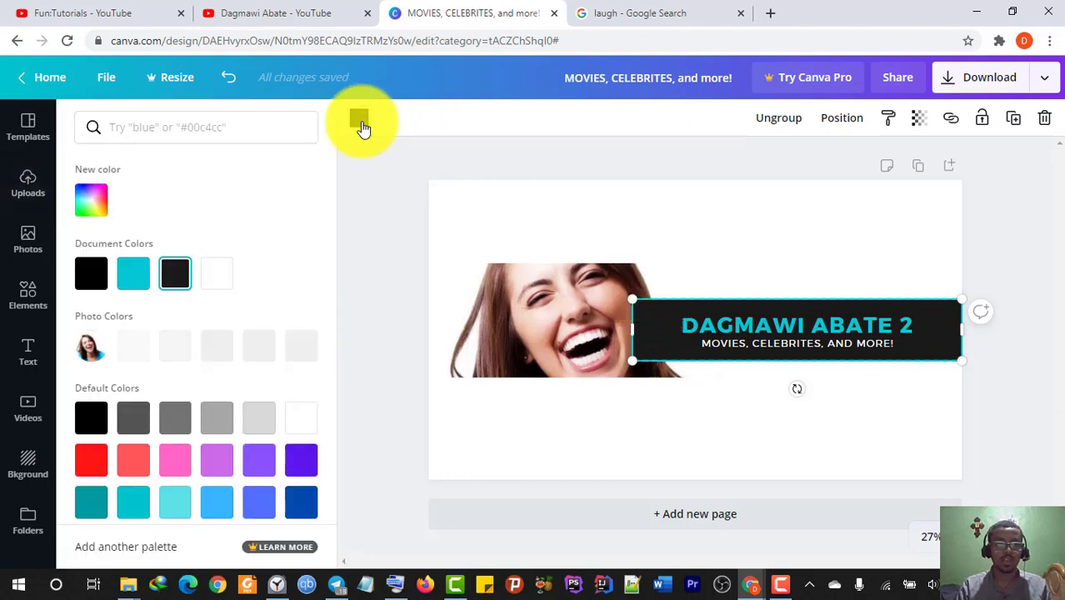
{"action": "left_click", "coordinate": [133, 345]}
{"action": "left_click", "coordinate": [619, 203]}
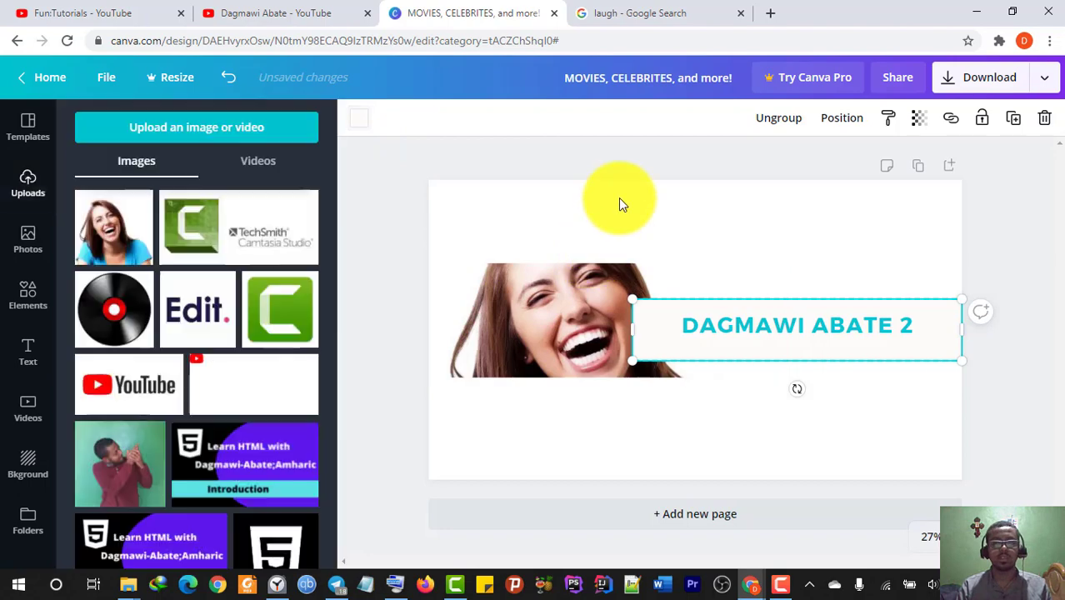
{"action": "left_click", "coordinate": [359, 118]}
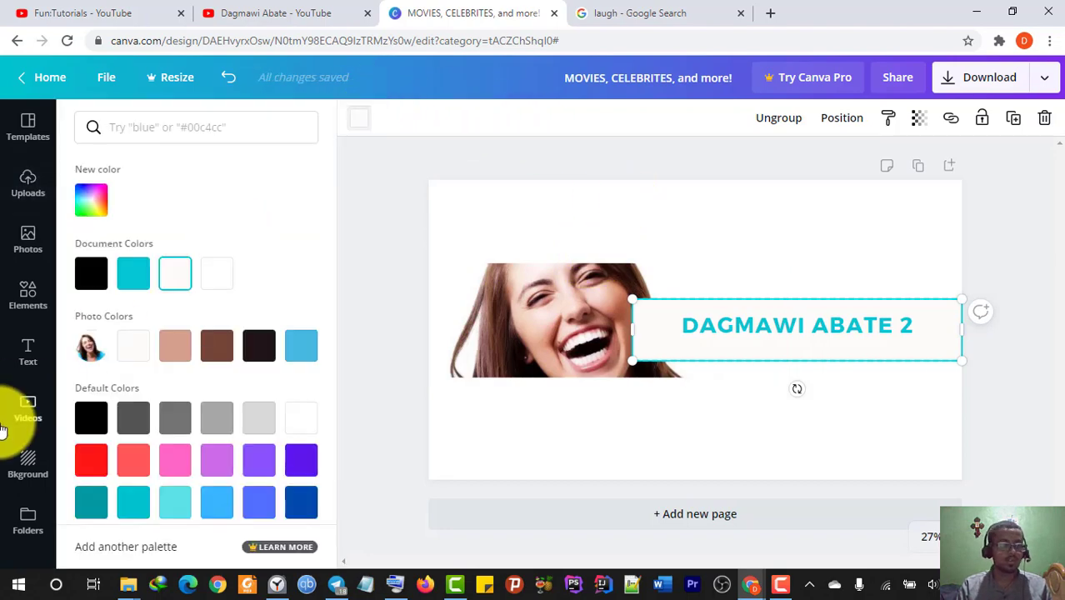
{"action": "left_click", "coordinate": [142, 353]}
{"action": "left_click", "coordinate": [802, 325]}
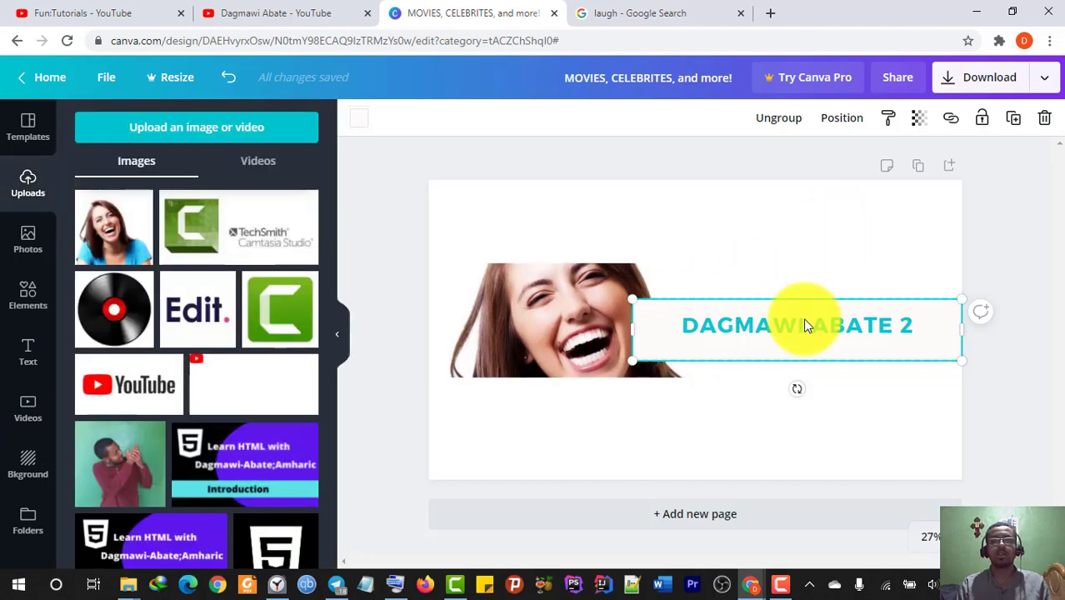
{"action": "left_click", "coordinate": [806, 222]}
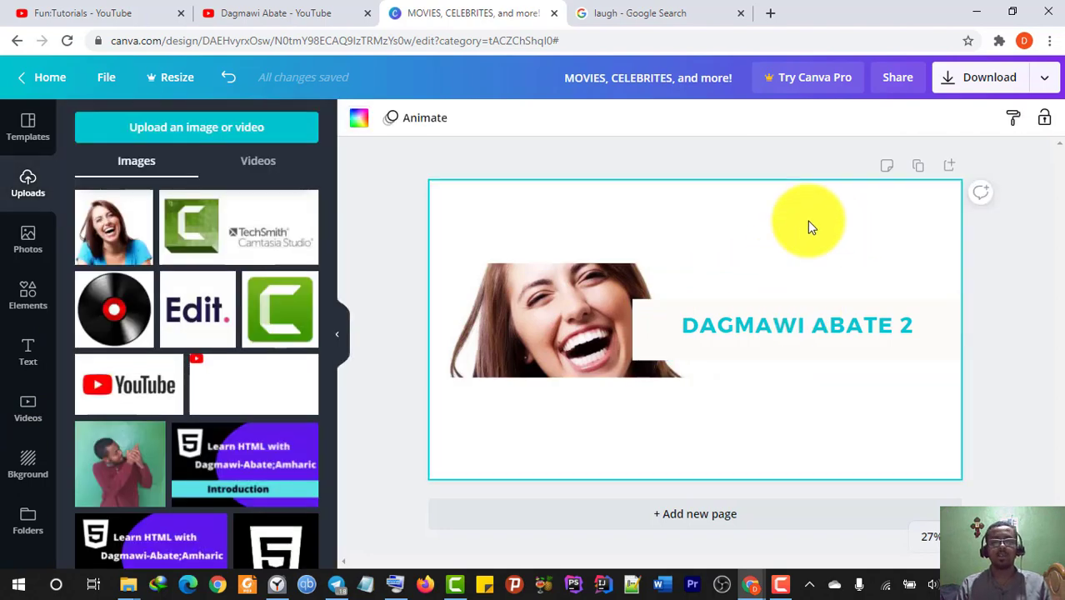
- Colour the tagline text inside the title block tan
{"action": "left_click", "coordinate": [641, 329]}
{"action": "left_click", "coordinate": [775, 343]}
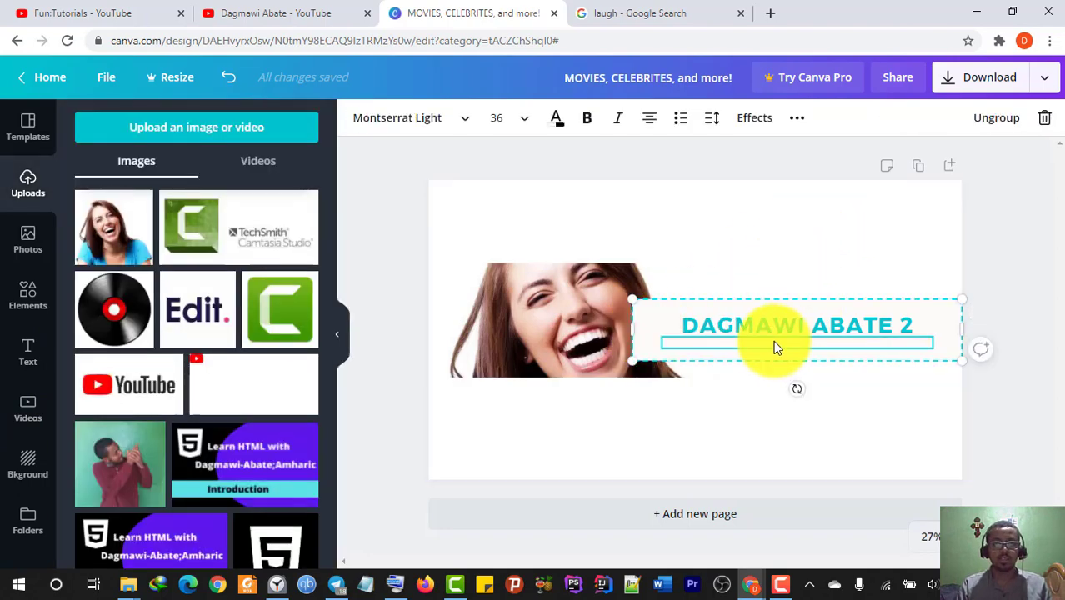
{"action": "left_click", "coordinate": [556, 117]}
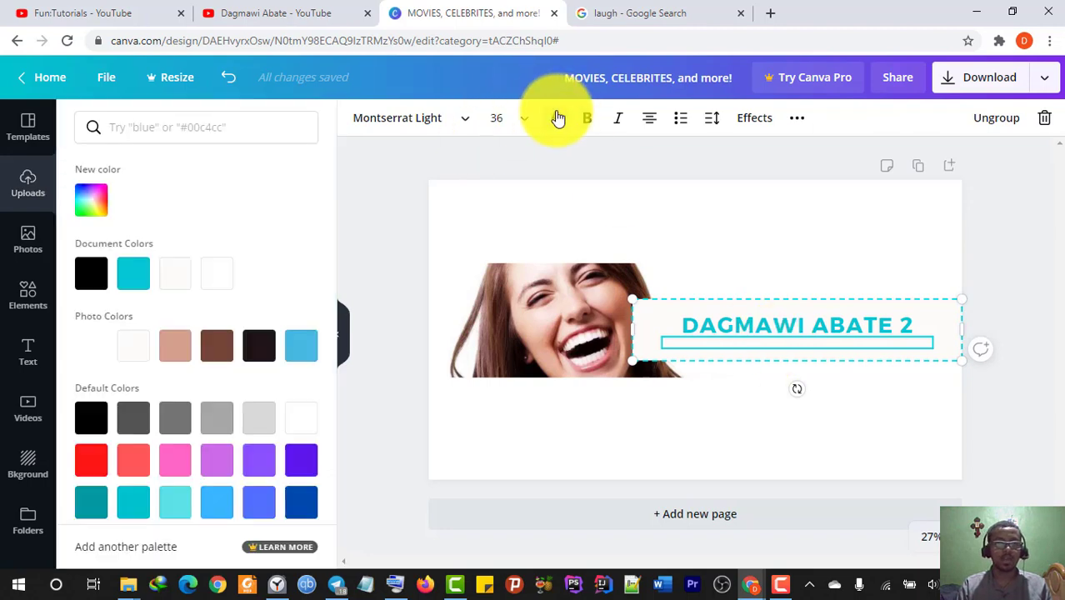
{"action": "left_click", "coordinate": [171, 348]}
{"action": "left_click", "coordinate": [730, 223]}
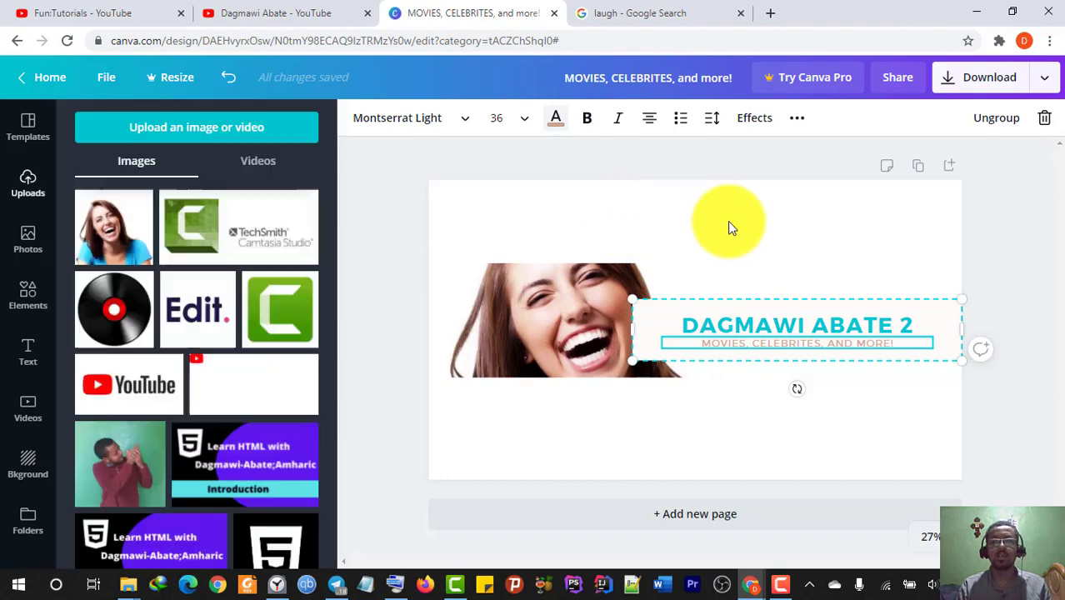
- Narrow the title block from the left and move it up over the photo's right edge
{"action": "left_click_drag", "start_coordinate": [633, 325], "coordinate": [694, 327]}
{"action": "left_click", "coordinate": [775, 312]}
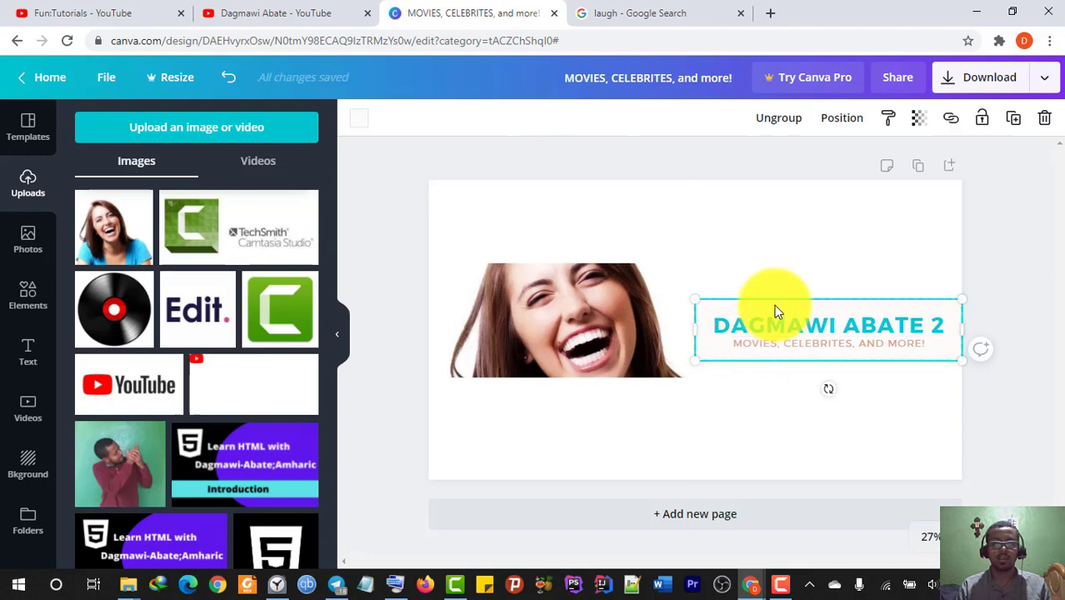
{"action": "left_click_drag", "start_coordinate": [775, 311], "coordinate": [720, 265]}
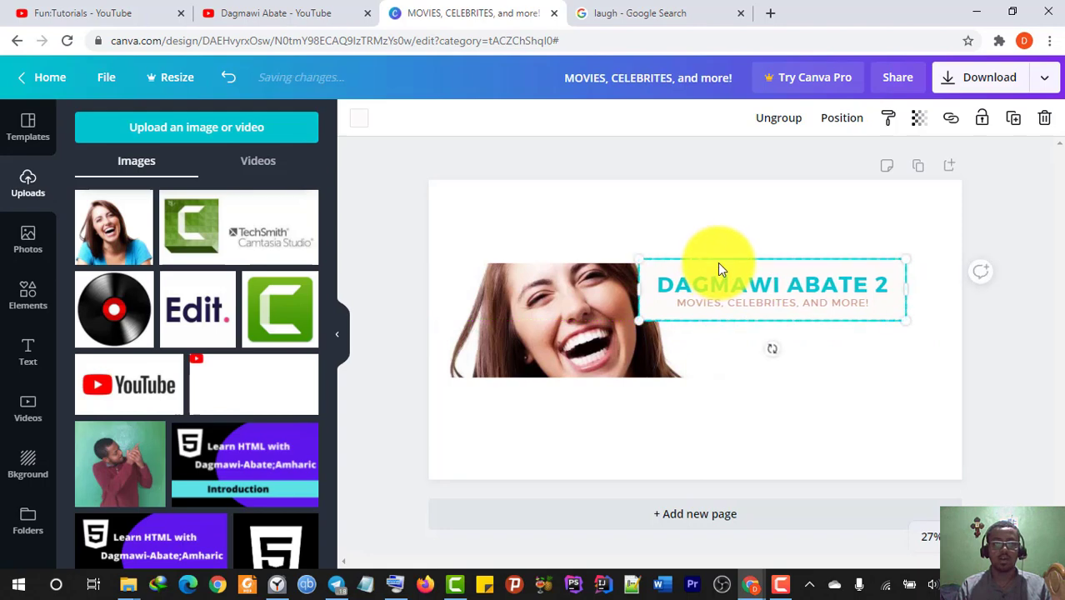
- Set the title block's transparency to 72 so the photo shows faintly behind it
{"action": "left_click", "coordinate": [928, 117]}
{"action": "left_click", "coordinate": [848, 160]}
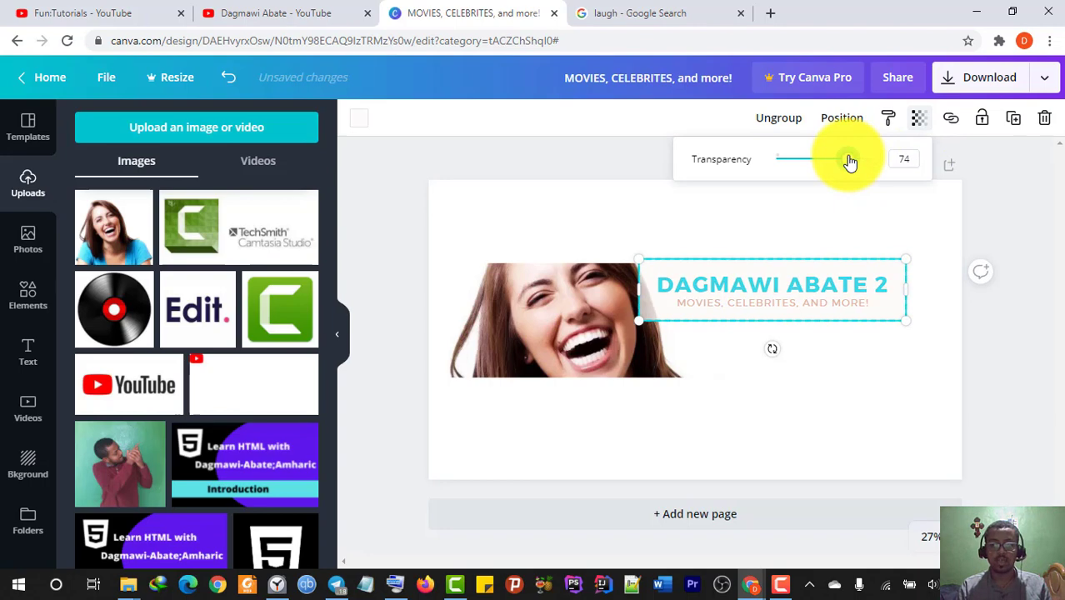
{"action": "mouse_move", "coordinate": [849, 161]}
{"action": "left_mouse_down"}
{"action": "mouse_move", "coordinate": [834, 164]}
{"action": "mouse_move", "coordinate": [848, 165]}
{"action": "left_mouse_up"}
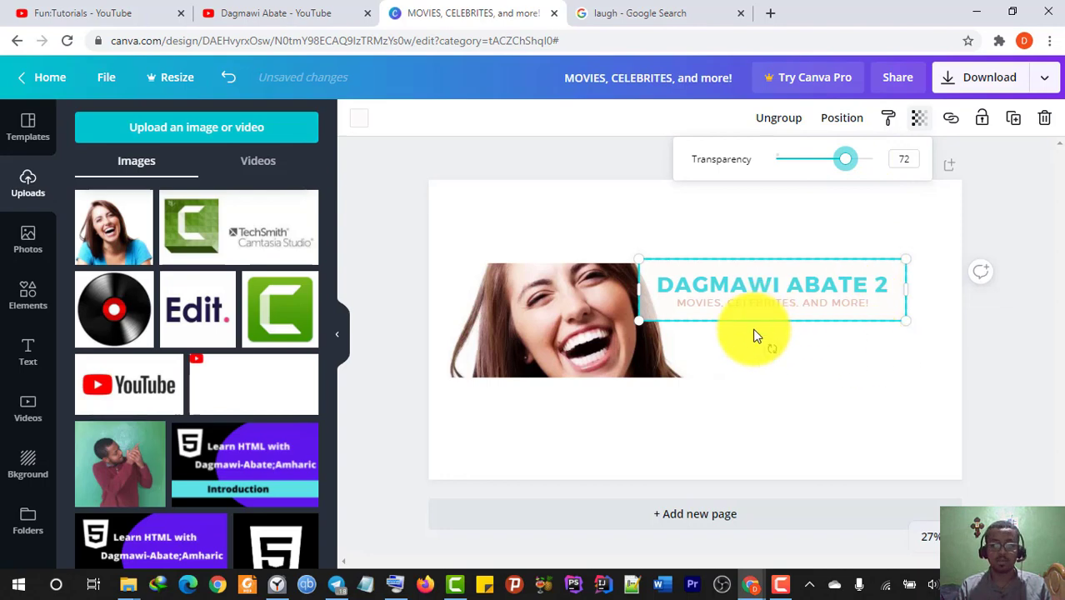
{"action": "left_click", "coordinate": [721, 342]}
{"action": "left_click", "coordinate": [875, 354]}
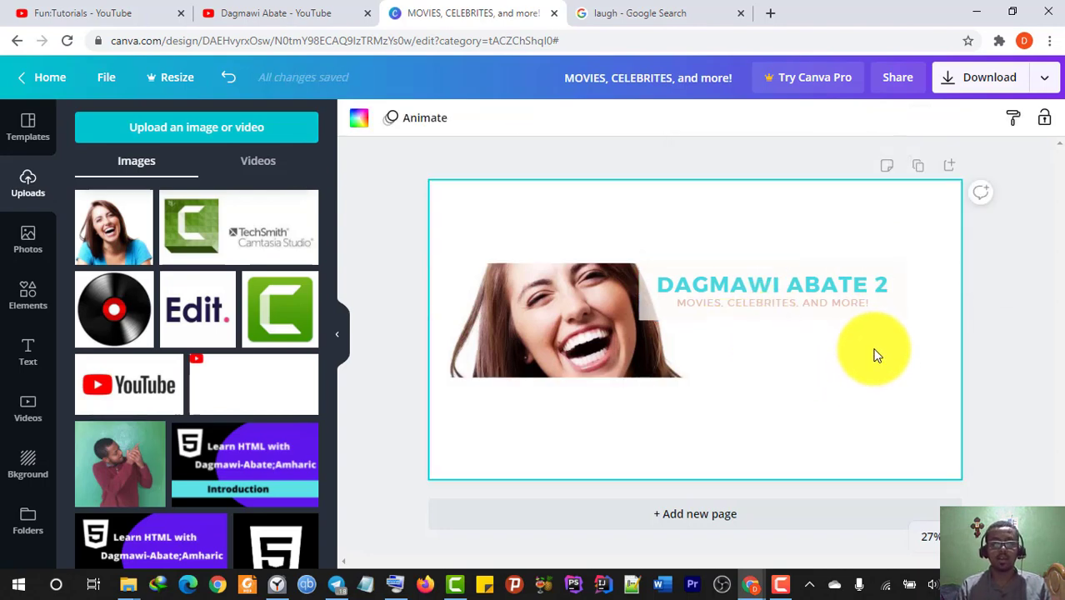
{"action": "left_click", "coordinate": [34, 298]}
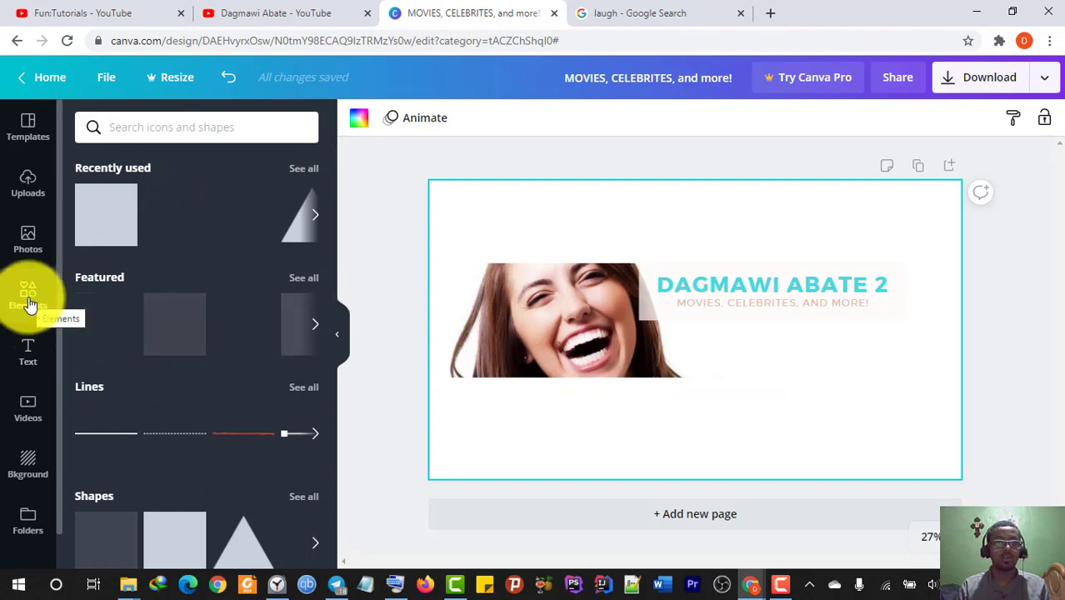
- Add a brown square shape, flatten it and rotate it into a tilted diamond
{"action": "scroll", "coordinate": [107, 368], "scroll_direction": "down", "scroll_amount": 3}
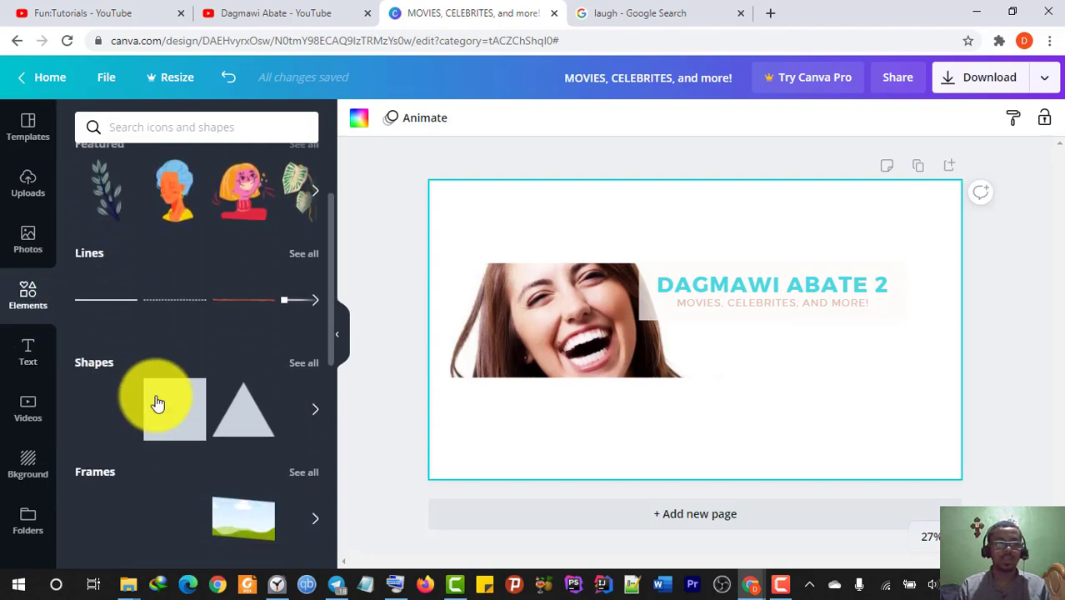
{"action": "left_click", "coordinate": [168, 409]}
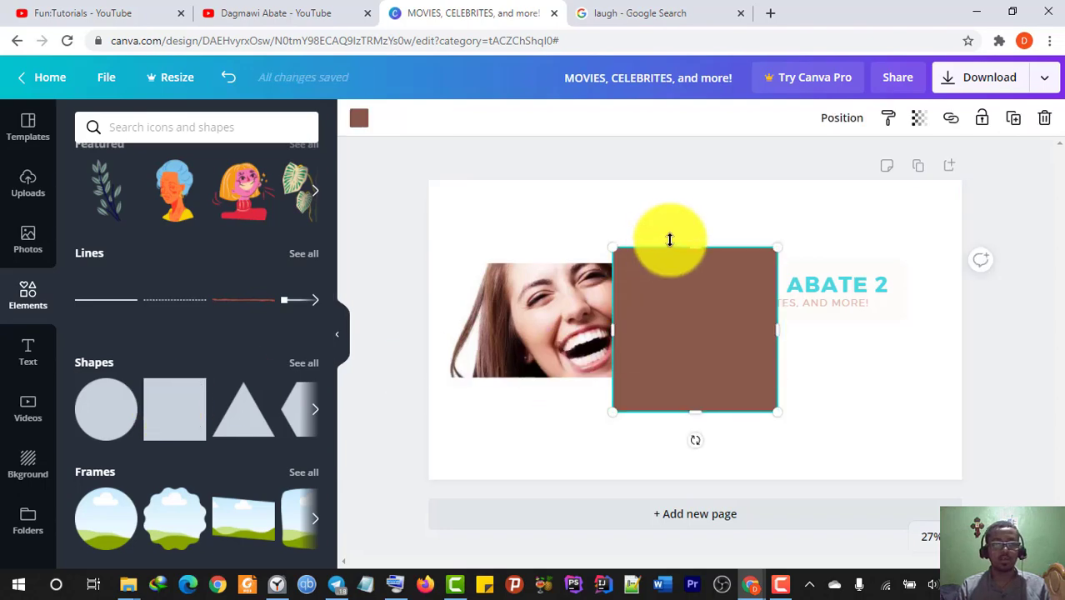
{"action": "left_click_drag", "start_coordinate": [684, 247], "coordinate": [704, 348]}
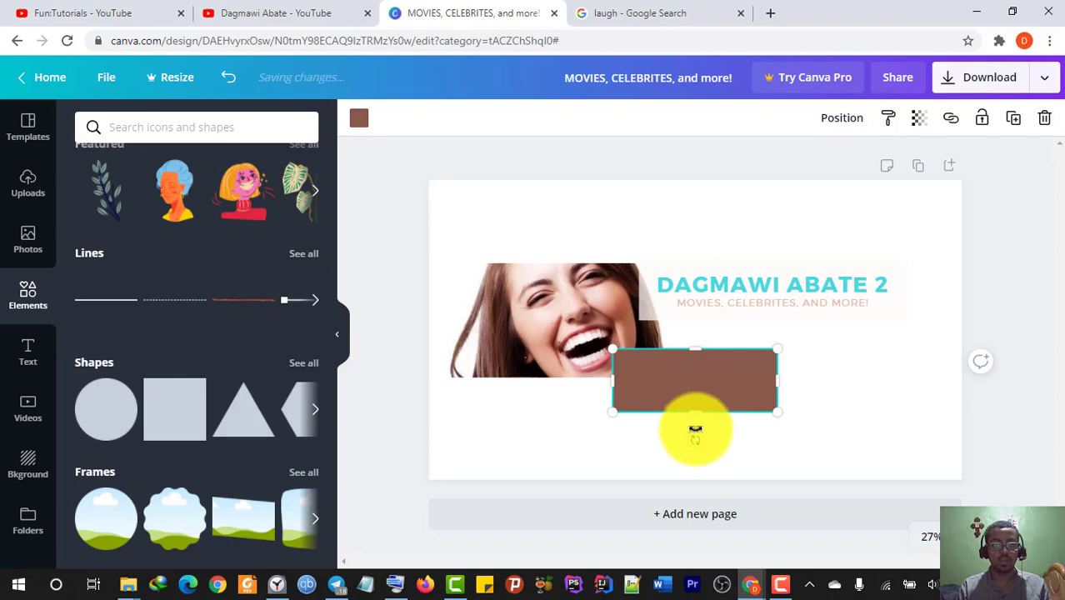
{"action": "left_click_drag", "start_coordinate": [695, 430], "coordinate": [731, 425]}
{"action": "left_click_drag", "start_coordinate": [733, 423], "coordinate": [736, 423]}
- Place the diamond at the right end of the DAGMAWI ABATE 2 title, nudging the title slightly left
{"action": "left_click_drag", "start_coordinate": [702, 380], "coordinate": [800, 311]}
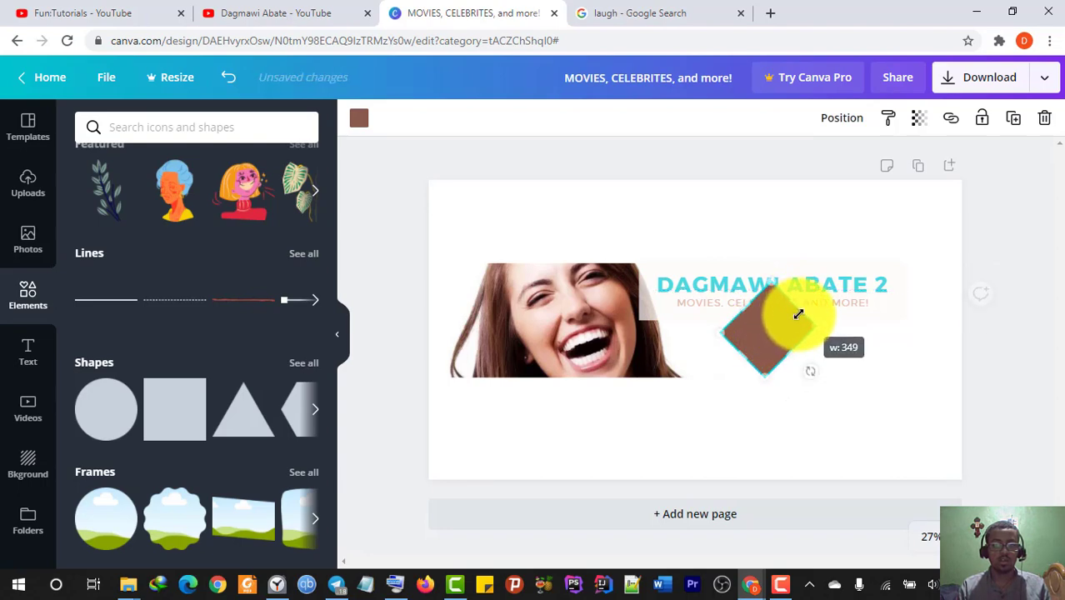
{"action": "left_click_drag", "start_coordinate": [703, 282], "coordinate": [679, 282]}
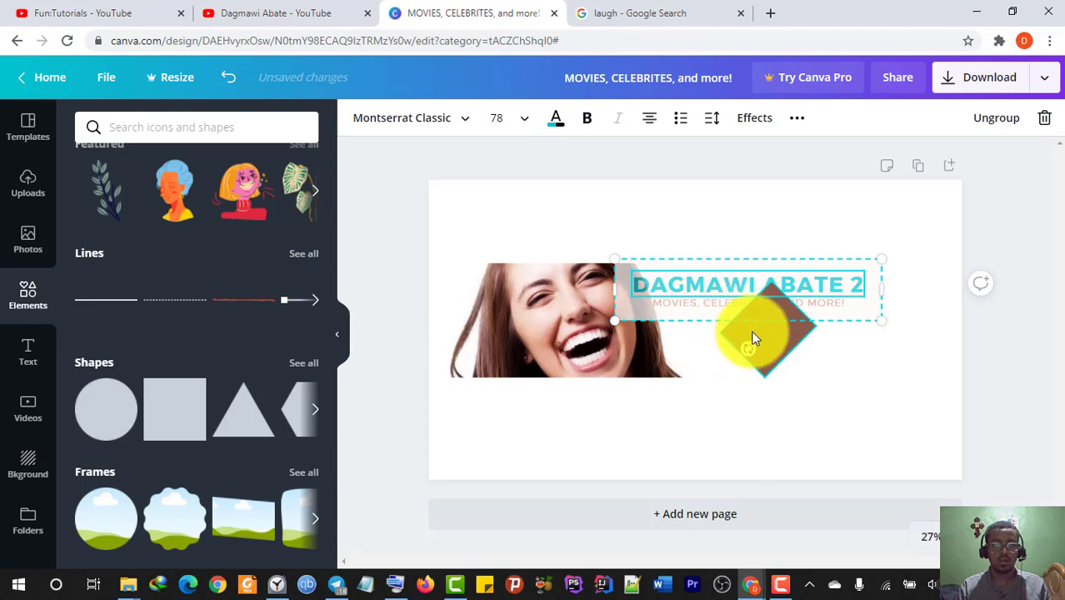
{"action": "left_click_drag", "start_coordinate": [750, 333], "coordinate": [850, 325]}
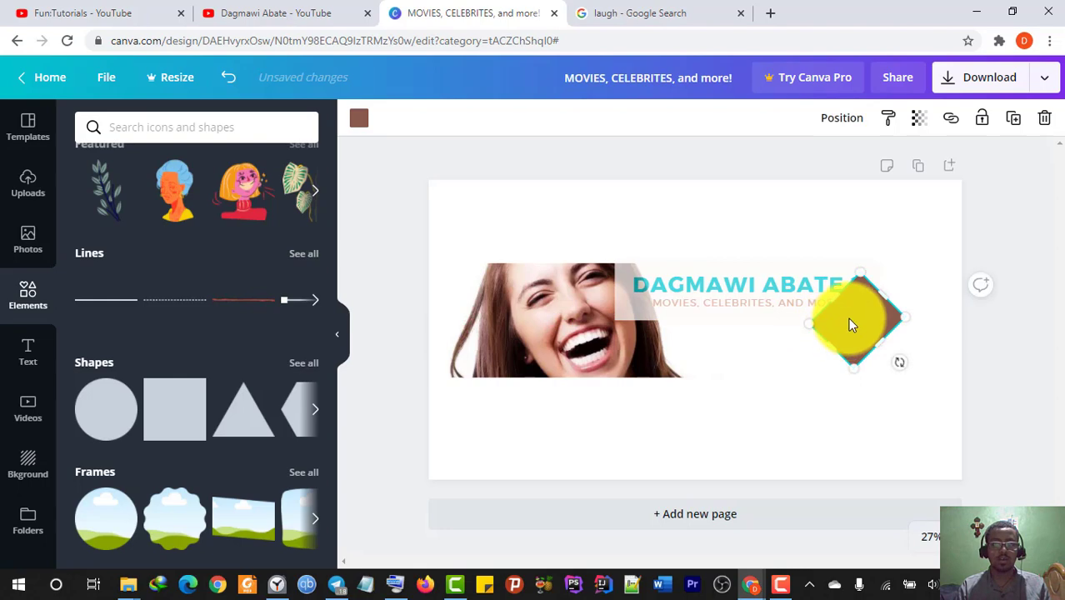
- Set the brown diamond's transparency to about 56
{"action": "left_click", "coordinate": [918, 118]}
{"action": "left_click", "coordinate": [852, 160]}
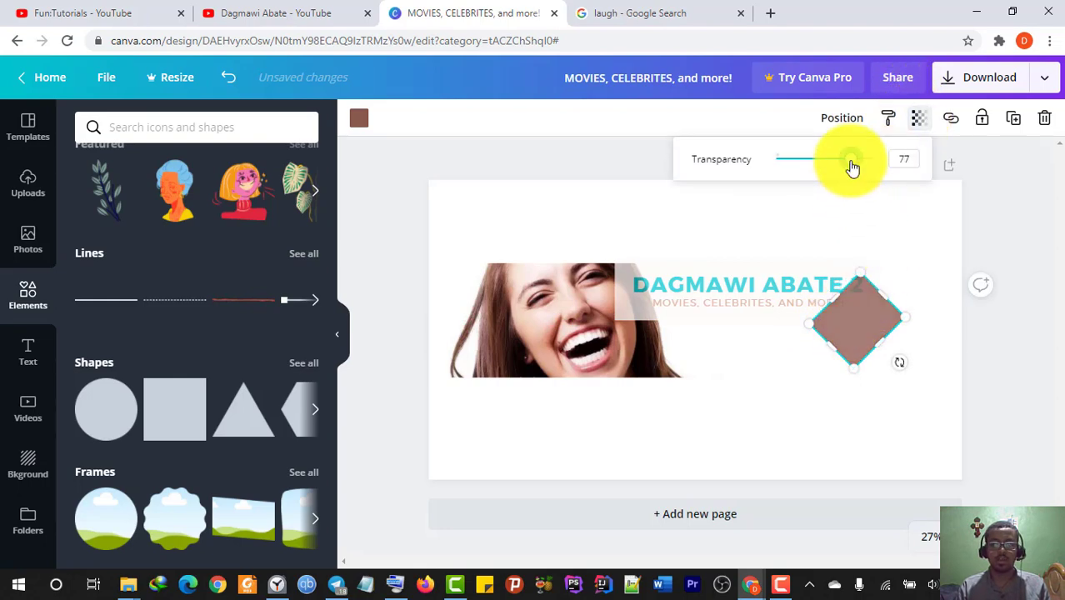
{"action": "left_click_drag", "start_coordinate": [845, 167], "coordinate": [830, 163]}
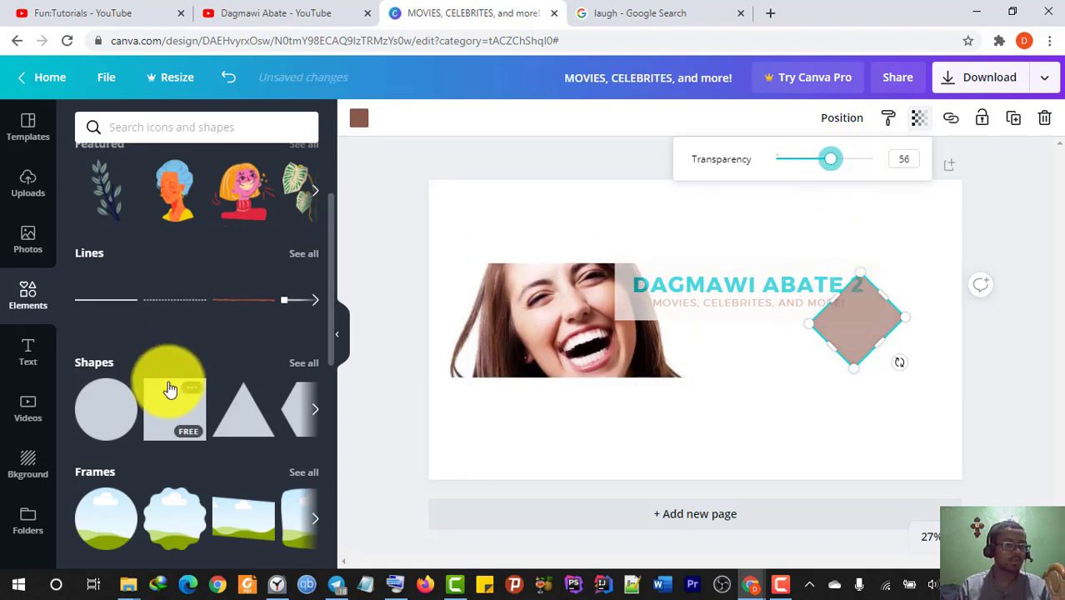
{"action": "left_click", "coordinate": [25, 367]}
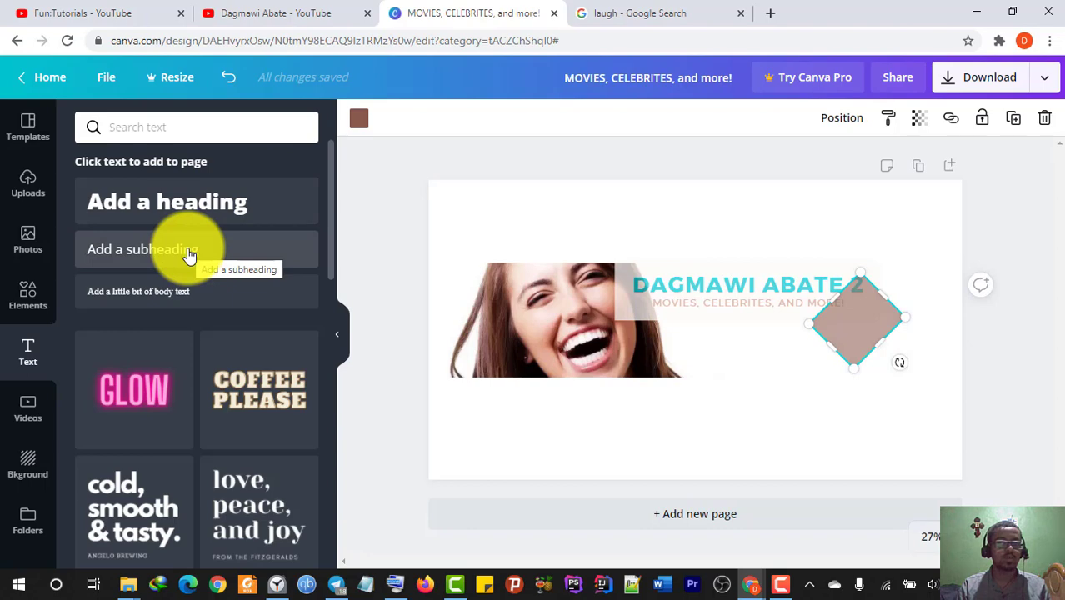
- Add a tilted body text box reading '2 VIDEOS PER WEEK'
{"action": "left_click", "coordinate": [178, 290]}
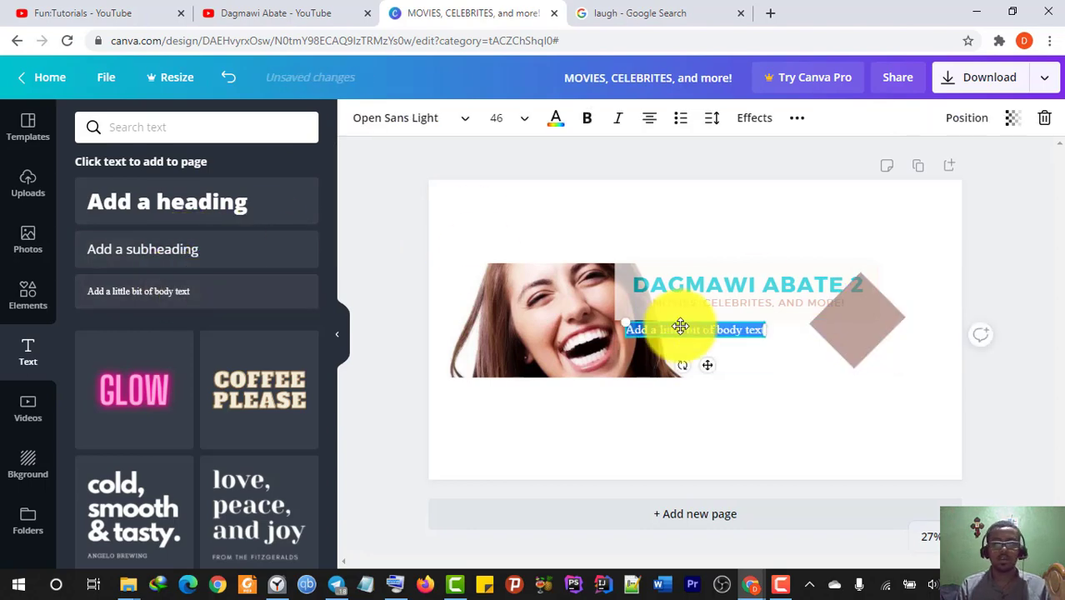
{"action": "left_click_drag", "start_coordinate": [683, 365], "coordinate": [708, 368]}
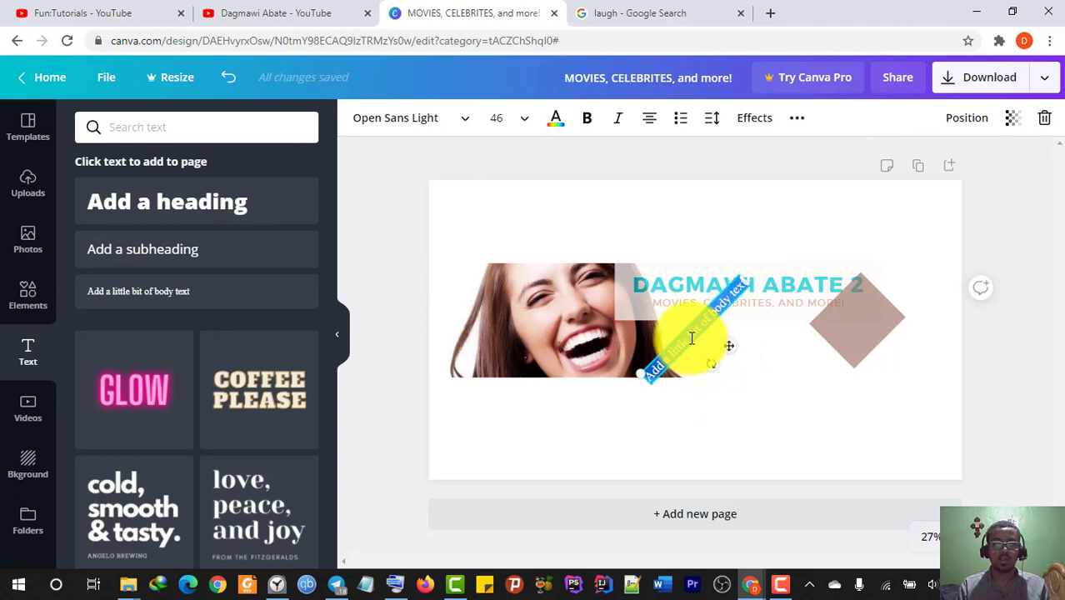
{"action": "left_click", "coordinate": [691, 338]}
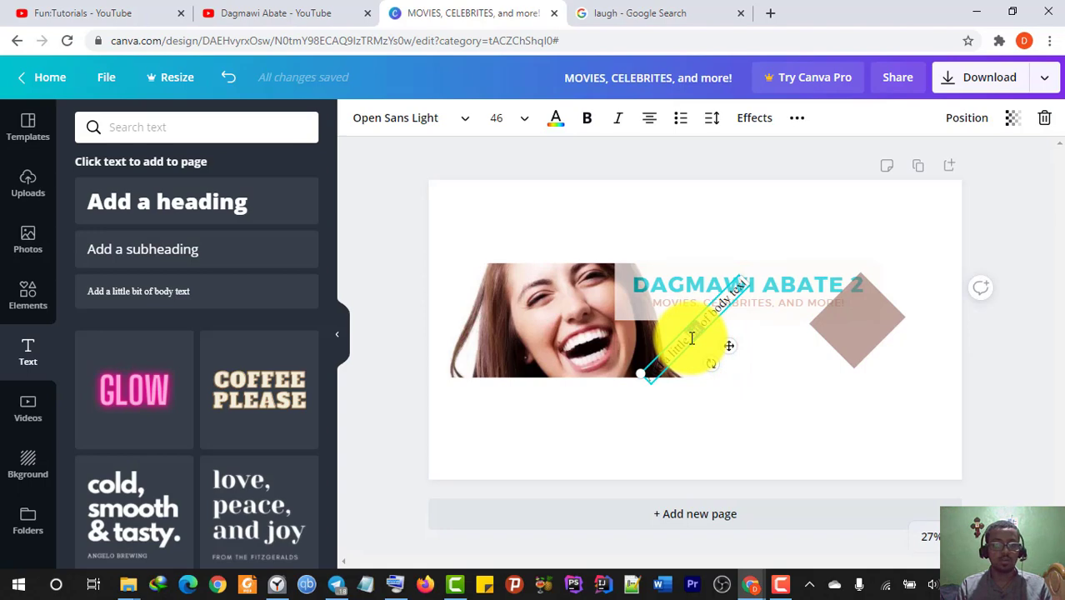
{"action": "key", "text": "ctrl+a"}
{"action": "key", "text": "BackSpace"}
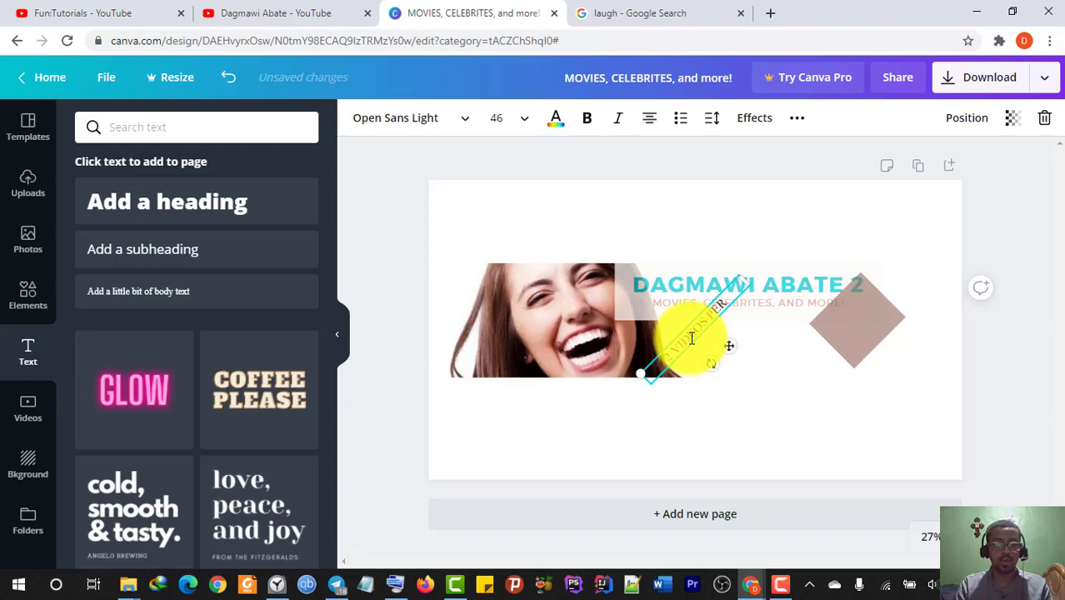
{"action": "type", "text": "2 VIDEOS PER WEEK"}
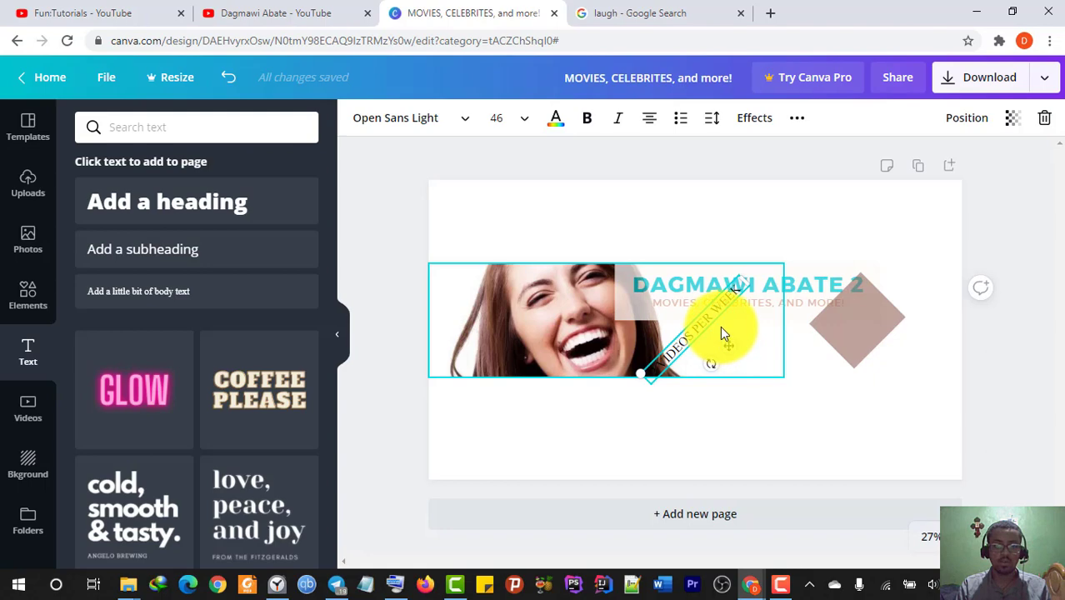
- Centre the badge text on the diamond as two lines and shrink the diamond to fit
{"action": "left_click_drag", "start_coordinate": [720, 326], "coordinate": [863, 323]}
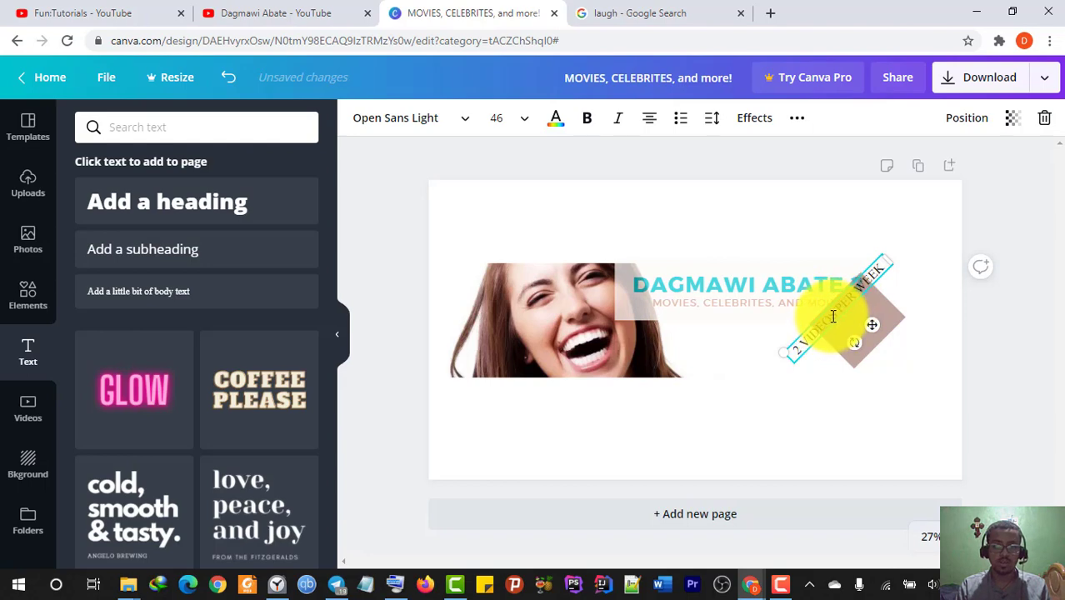
{"action": "left_click", "coordinate": [833, 314]}
{"action": "key", "text": "Return"}
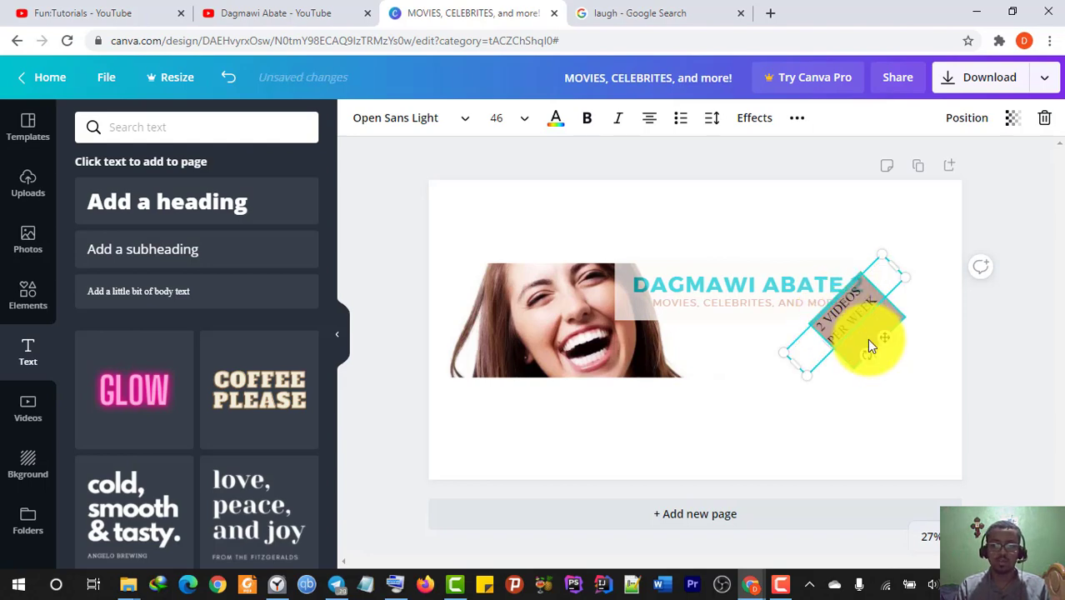
{"action": "left_click_drag", "start_coordinate": [869, 335], "coordinate": [897, 343]}
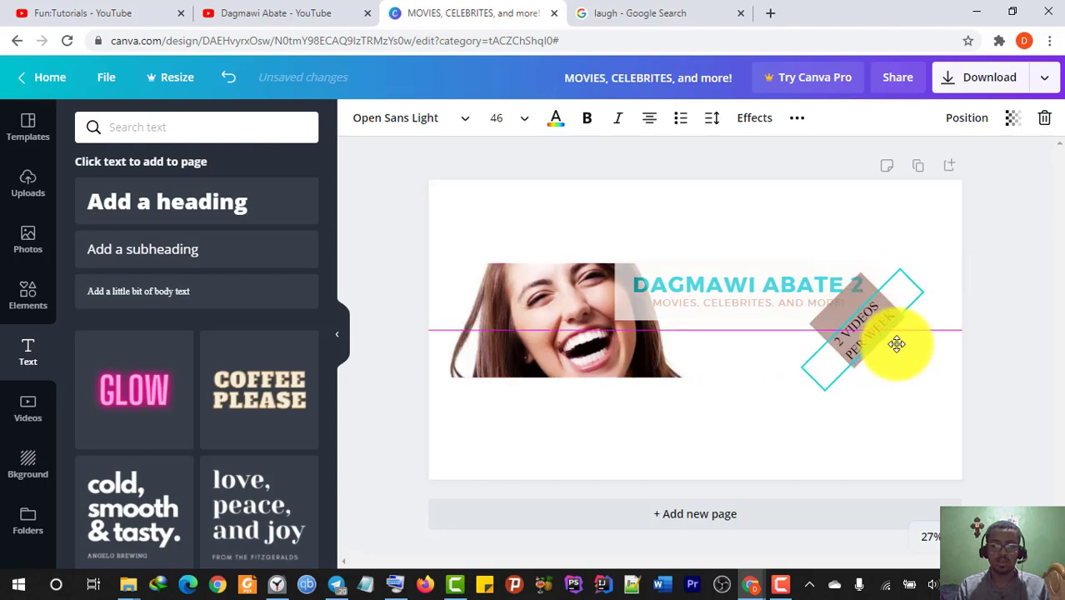
{"action": "left_click", "coordinate": [839, 298]}
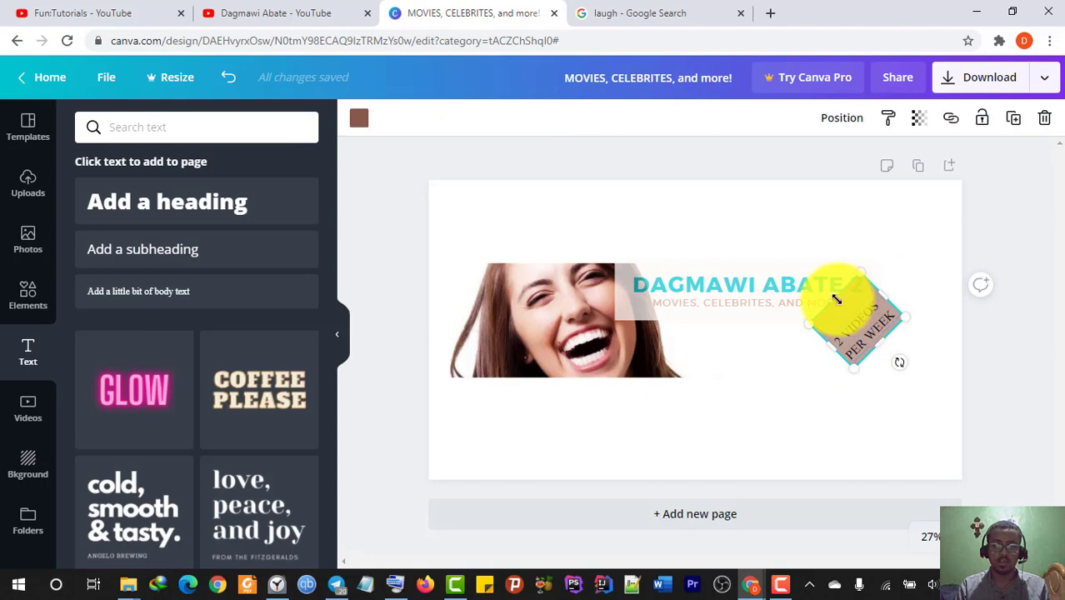
{"action": "left_click_drag", "start_coordinate": [845, 302], "coordinate": [856, 301]}
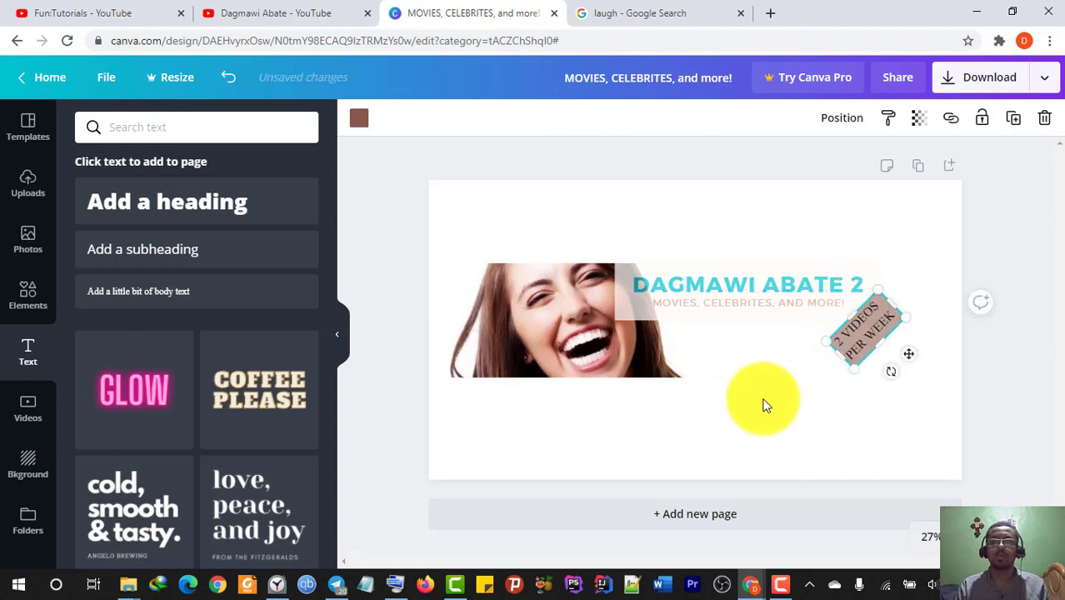
{"action": "left_click_drag", "start_coordinate": [720, 281], "coordinate": [739, 281]}
- Download the finished banner from Canva as a PNG
{"action": "left_click", "coordinate": [806, 371]}
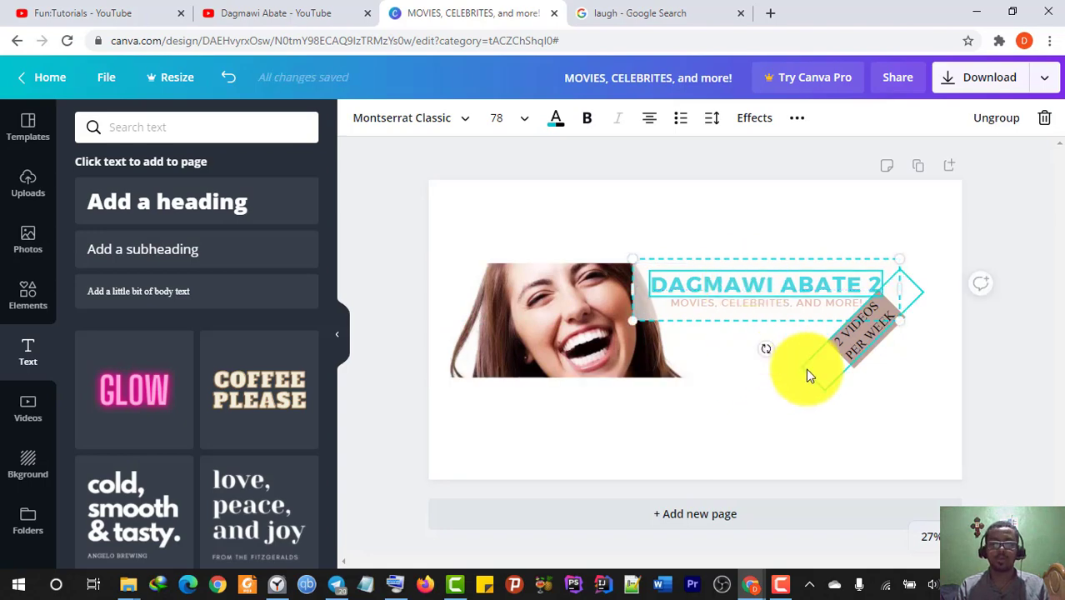
{"action": "left_click", "coordinate": [906, 431]}
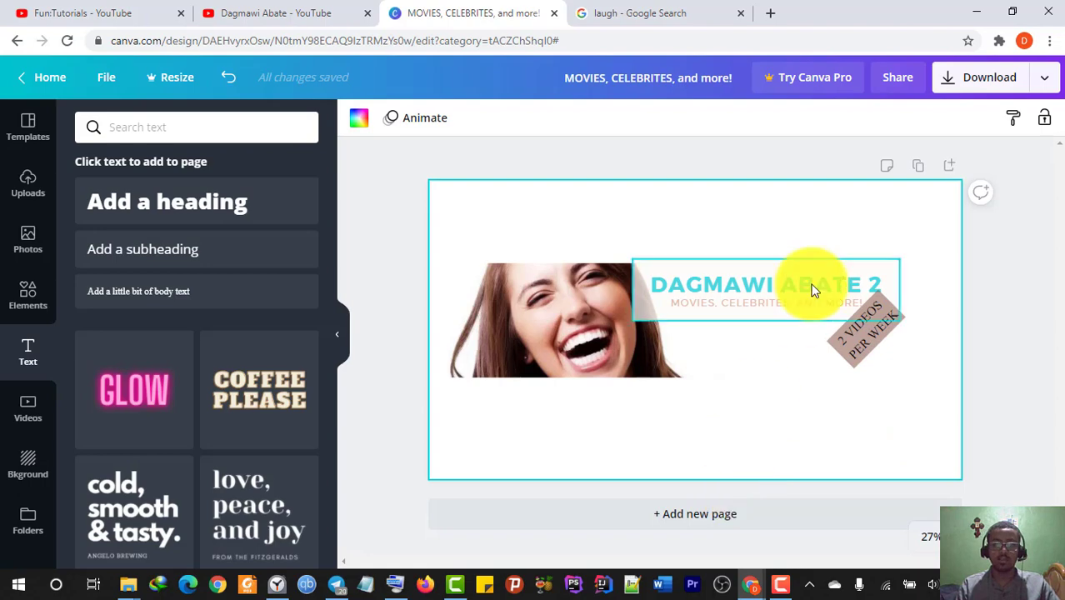
{"action": "left_click", "coordinate": [981, 77]}
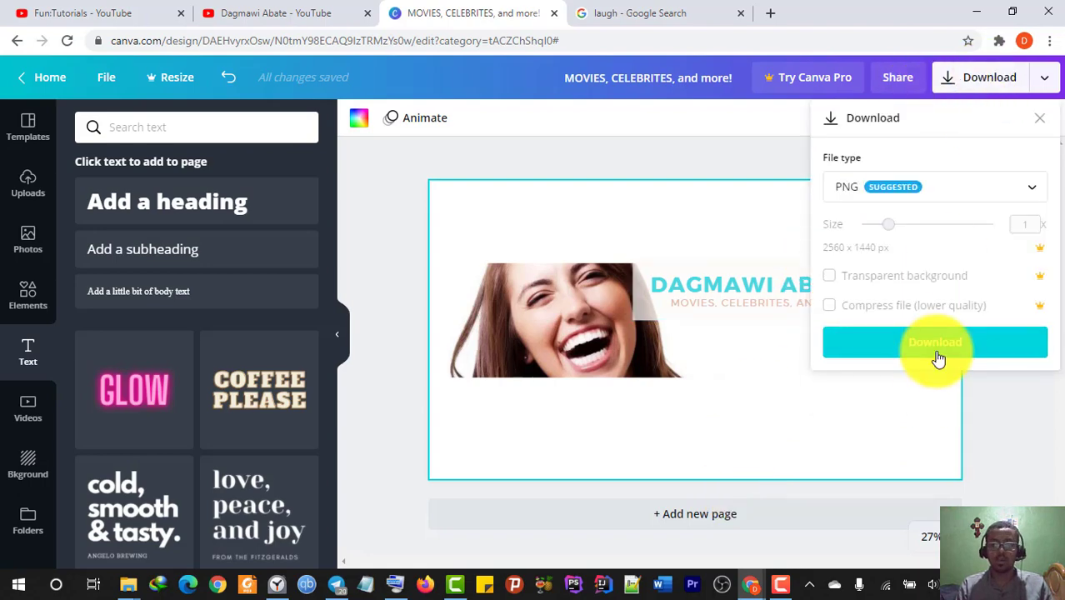
{"action": "left_click", "coordinate": [935, 358]}
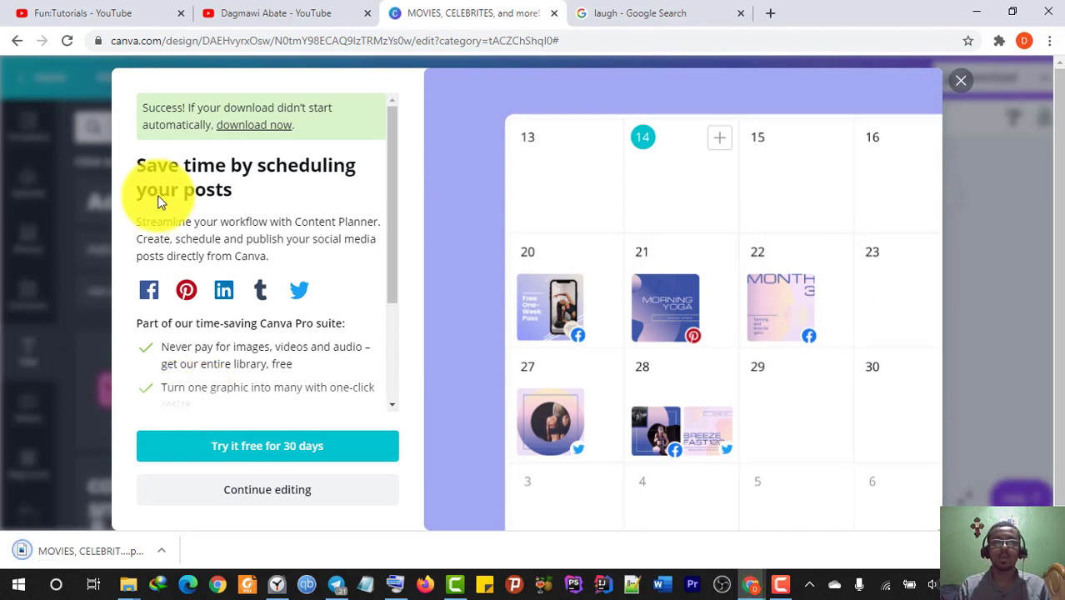
- Upload the 'MOVIES, CELEBRITES, and more! 2' banner file as the YouTube channel art
{"action": "left_click", "coordinate": [321, 10]}
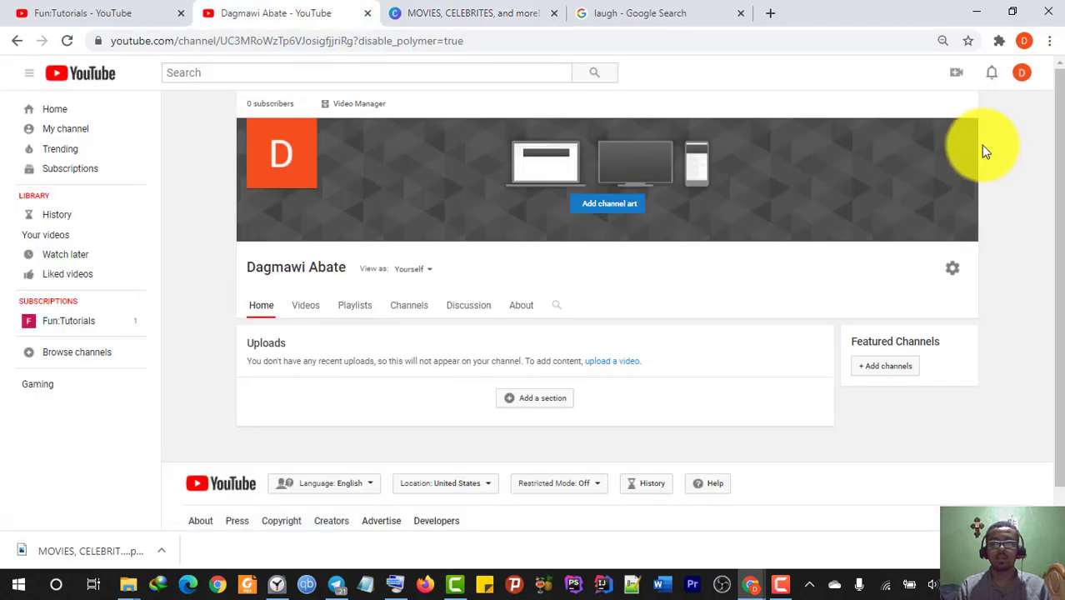
{"action": "left_click", "coordinate": [967, 131]}
{"action": "left_click", "coordinate": [915, 174]}
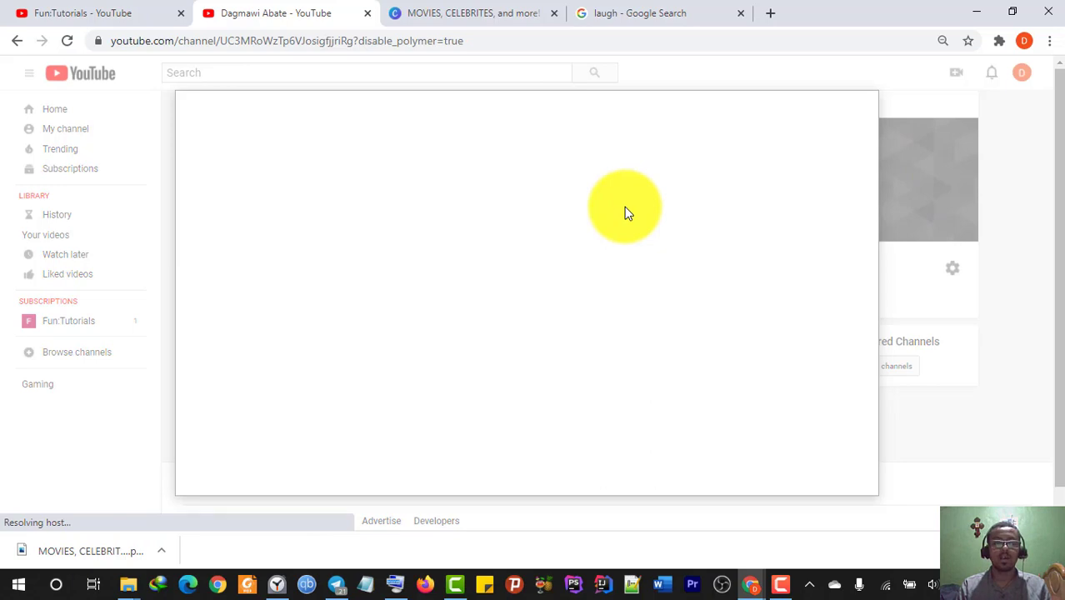
{"action": "left_click", "coordinate": [513, 343]}
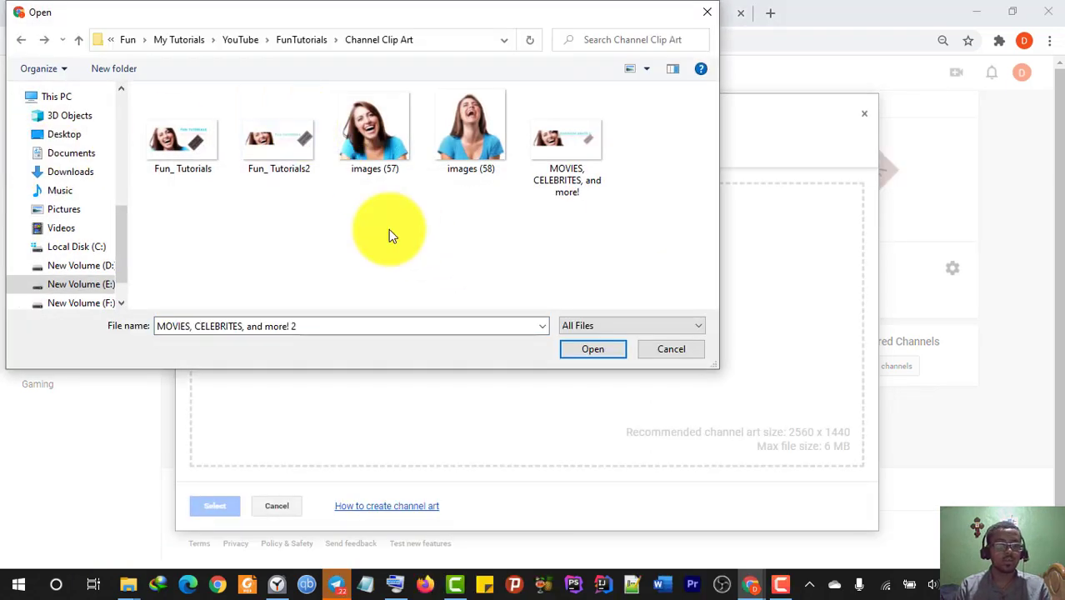
{"action": "key", "text": "ctrl+v"}
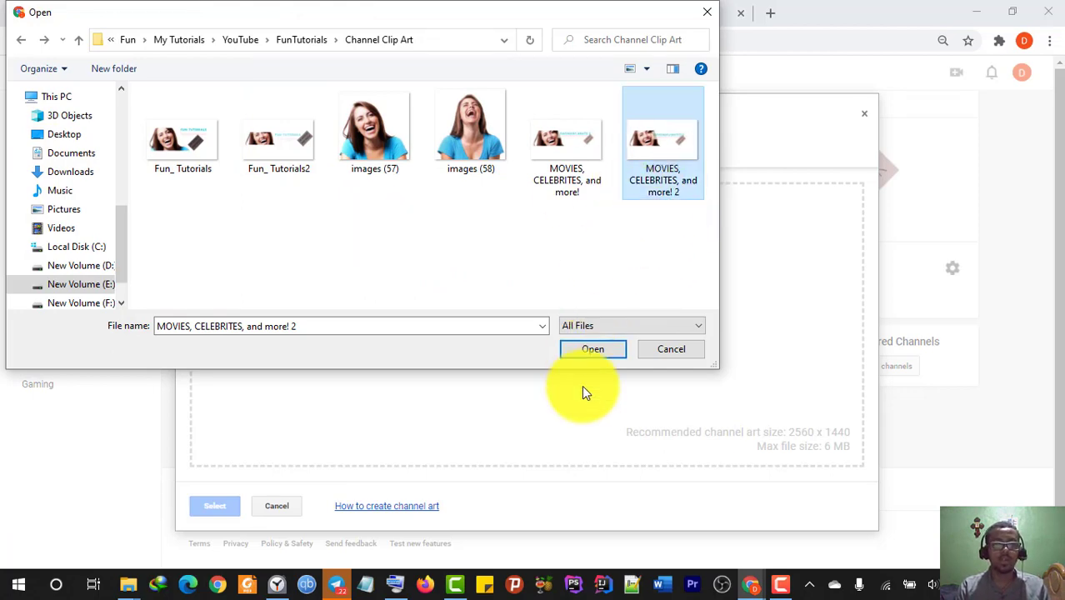
{"action": "left_click", "coordinate": [585, 348]}
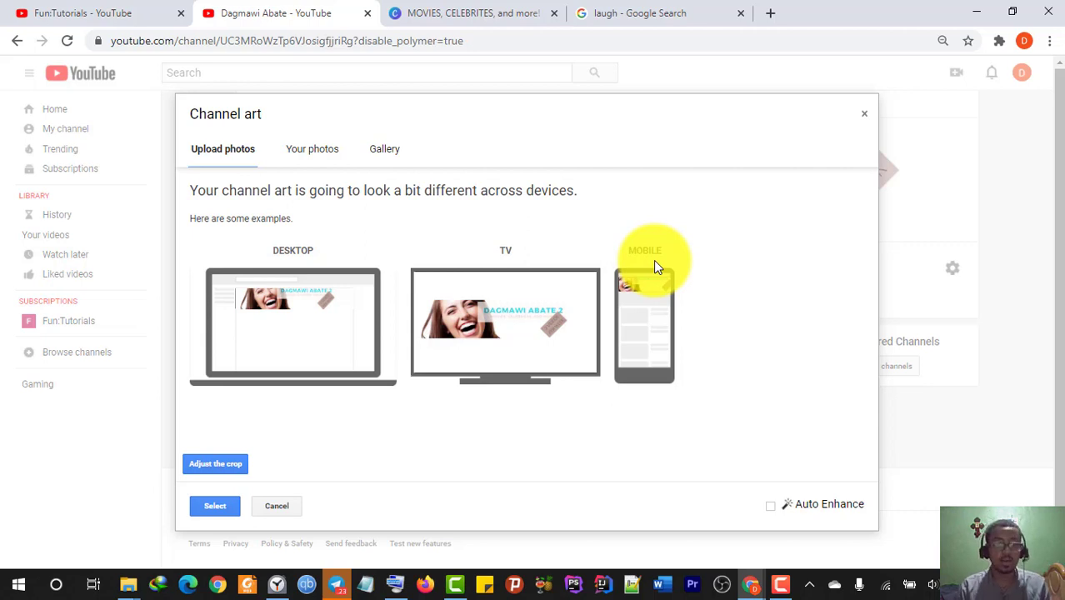
- Tighten the banner crop, check the device preview, and apply it as channel art
{"action": "left_click", "coordinate": [235, 463]}
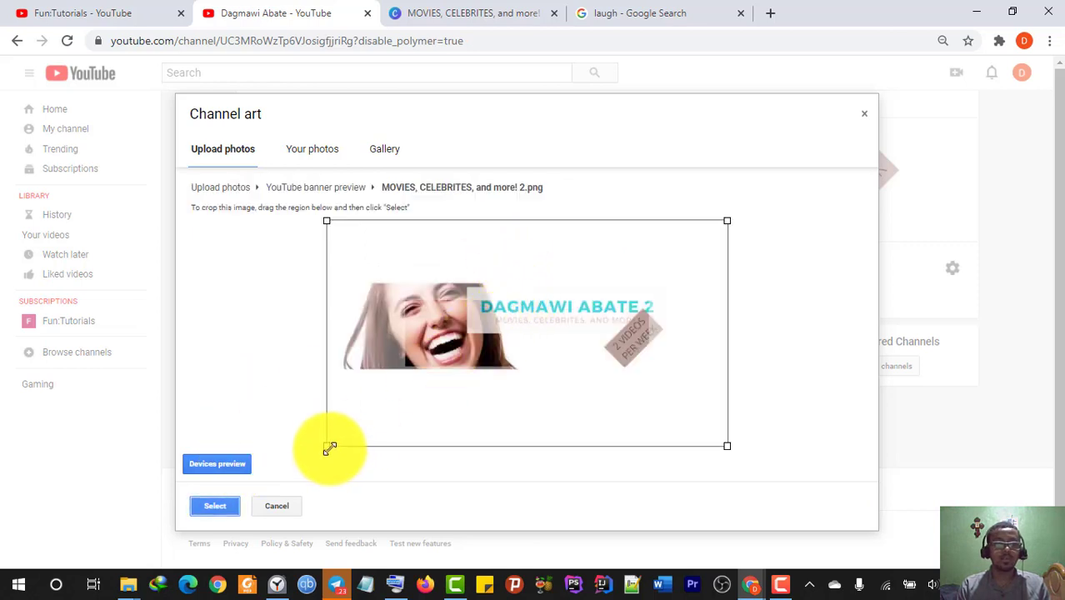
{"action": "left_click_drag", "start_coordinate": [329, 449], "coordinate": [220, 511]}
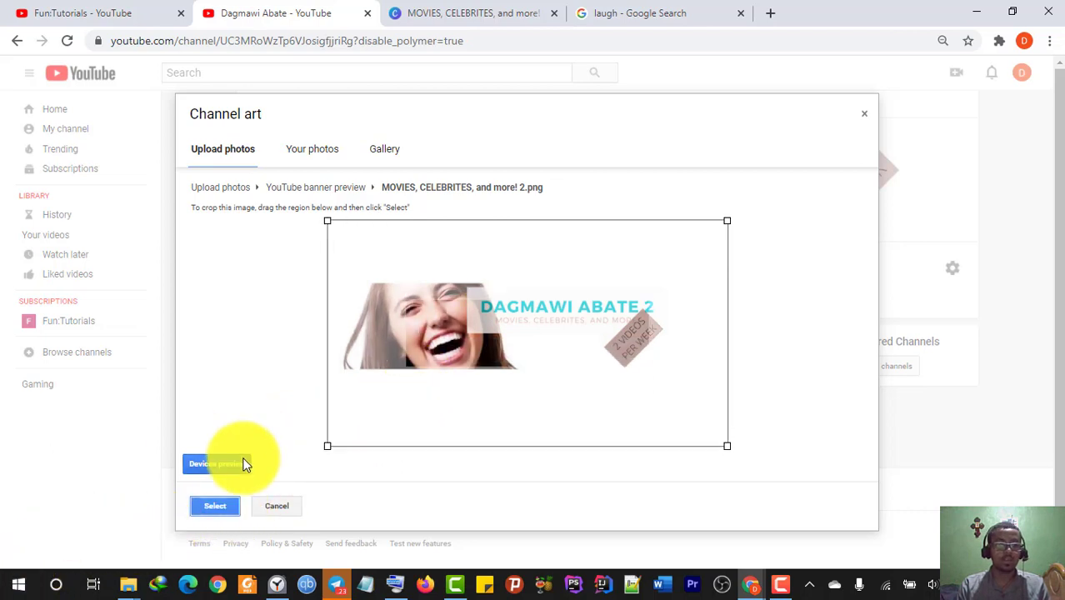
{"action": "left_click", "coordinate": [204, 465]}
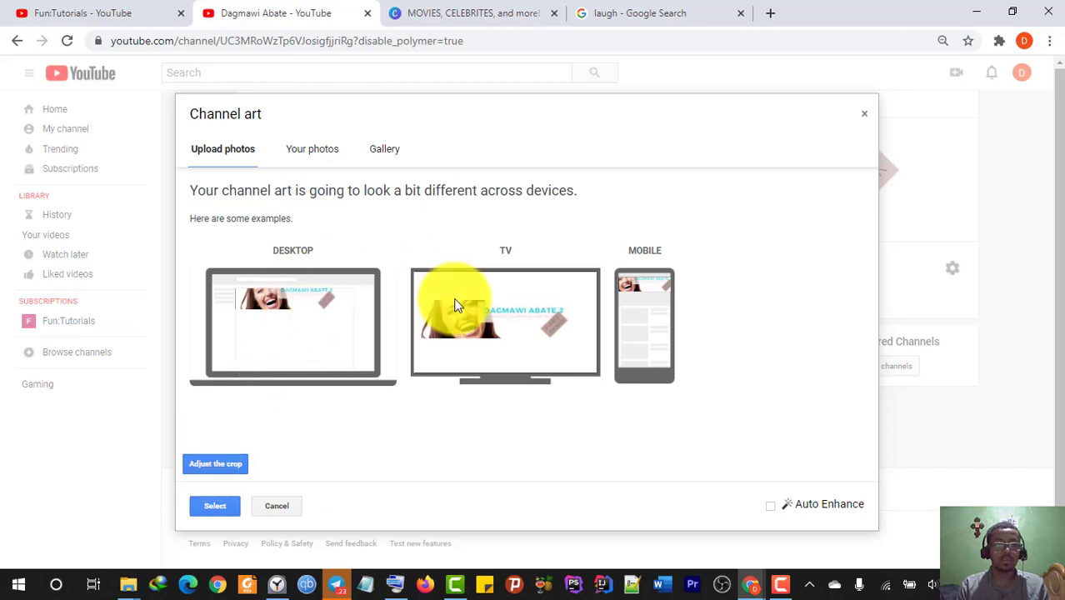
{"action": "left_click", "coordinate": [207, 506]}
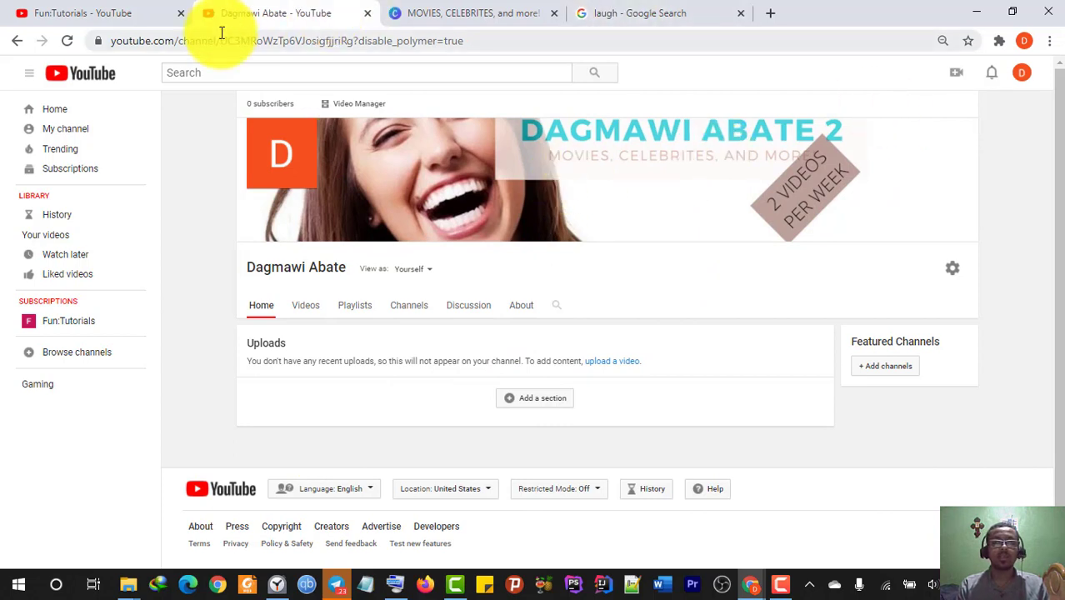
- Reload the channel page from My channel to show the new banner
{"action": "left_click", "coordinate": [83, 133]}
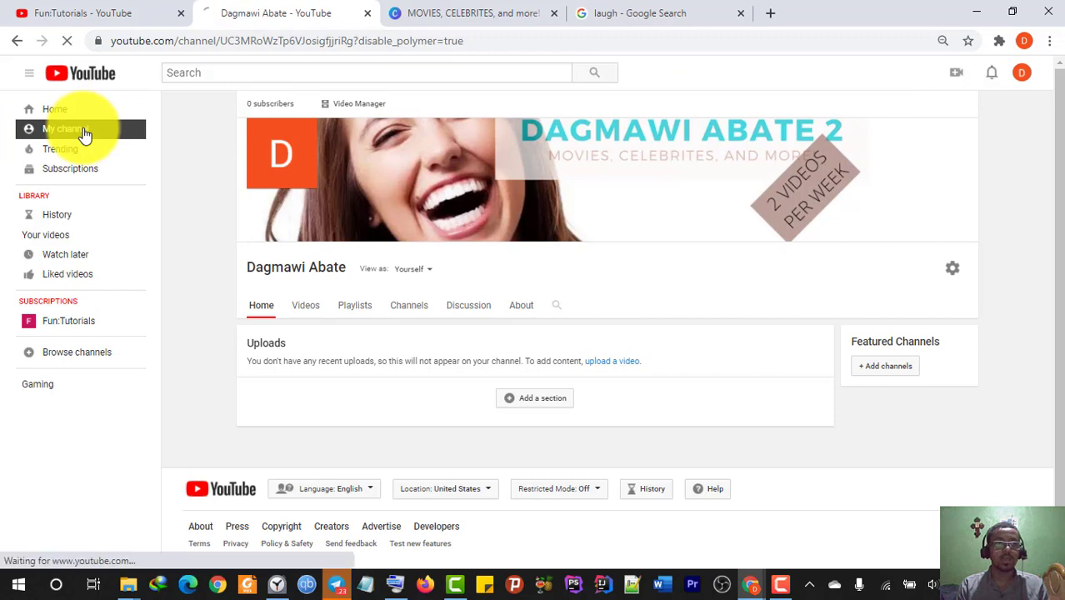